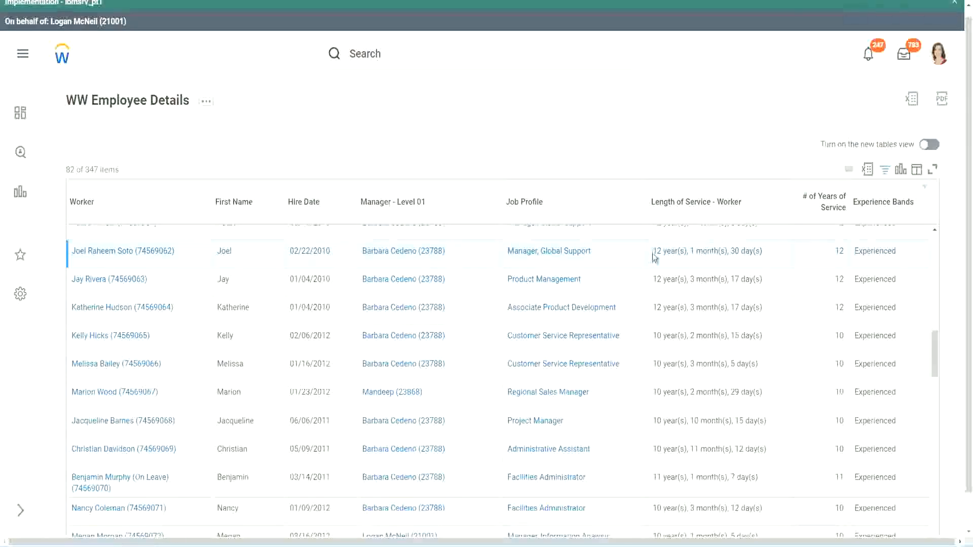
Compare the Length of Service - Worker values with the # of Years of Service values across employees in the WW Employee Details report
drag(653, 253, 658, 254)
click(672, 256)
drag(651, 253, 745, 251)
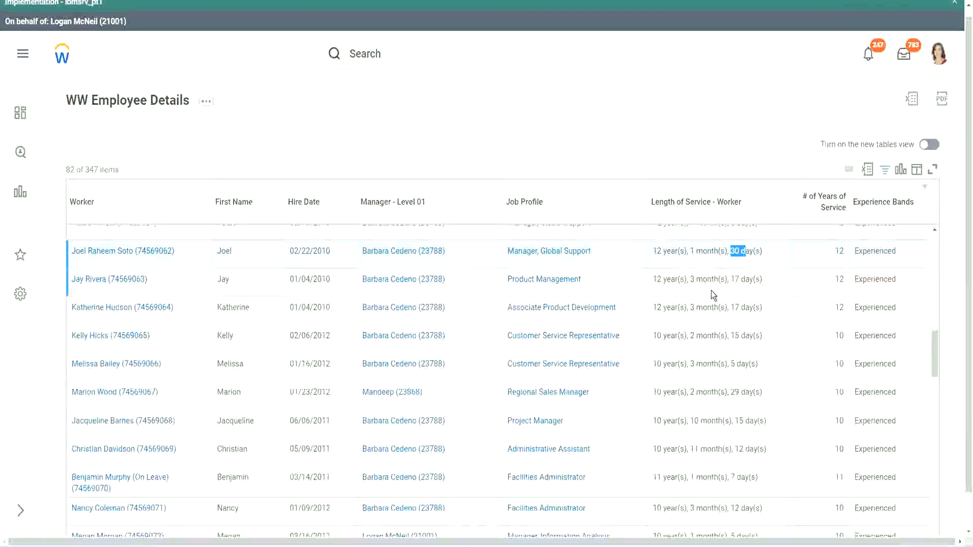
double_click(841, 250)
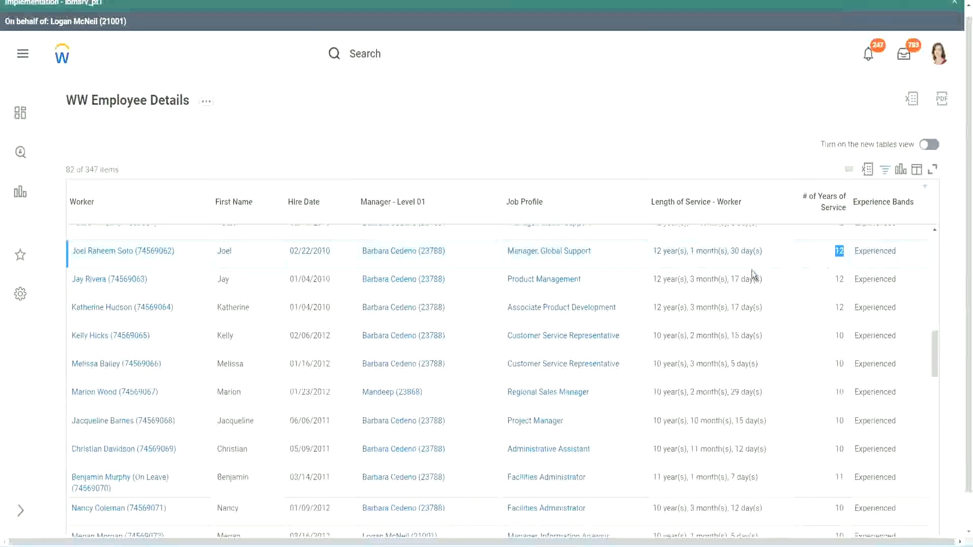
click(676, 450)
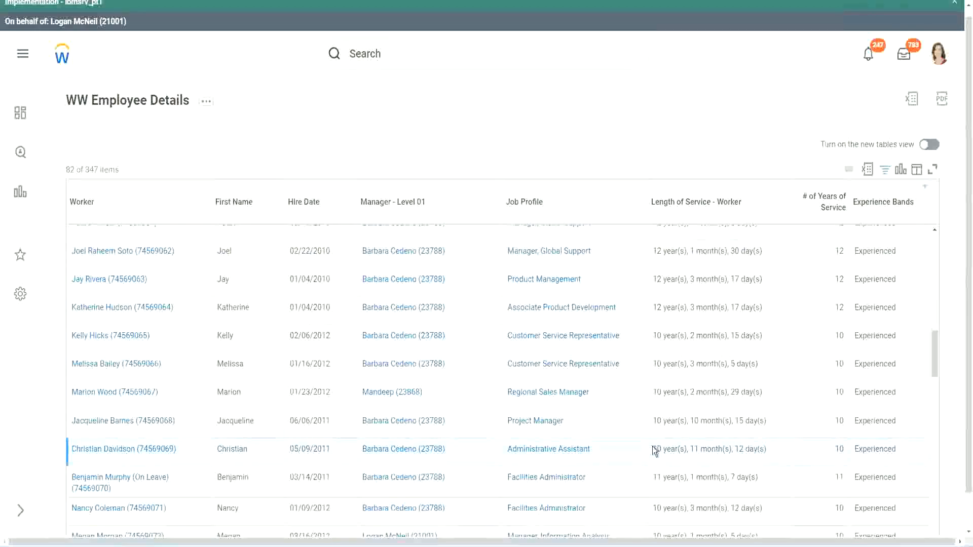
drag(691, 445, 755, 448)
click(755, 449)
double_click(838, 449)
double_click(657, 449)
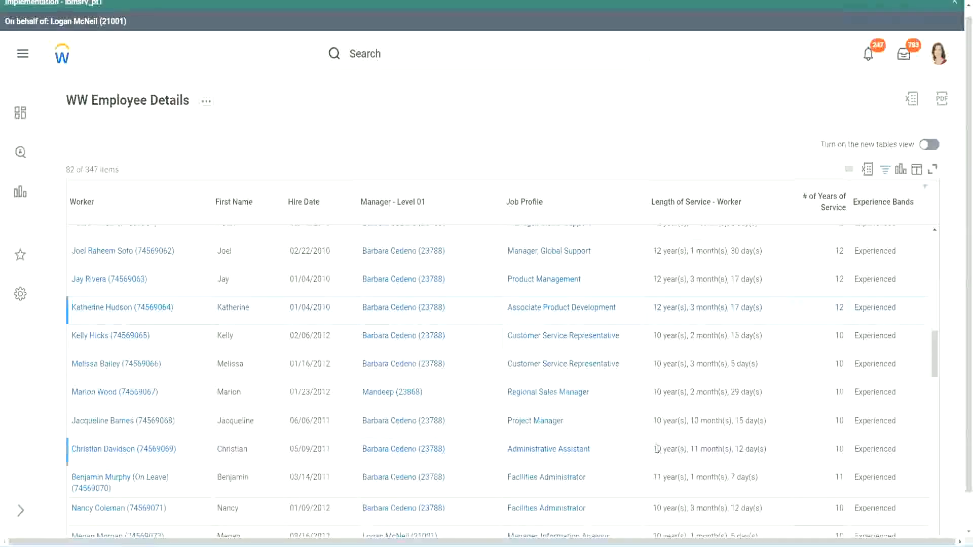
click(735, 447)
double_click(842, 251)
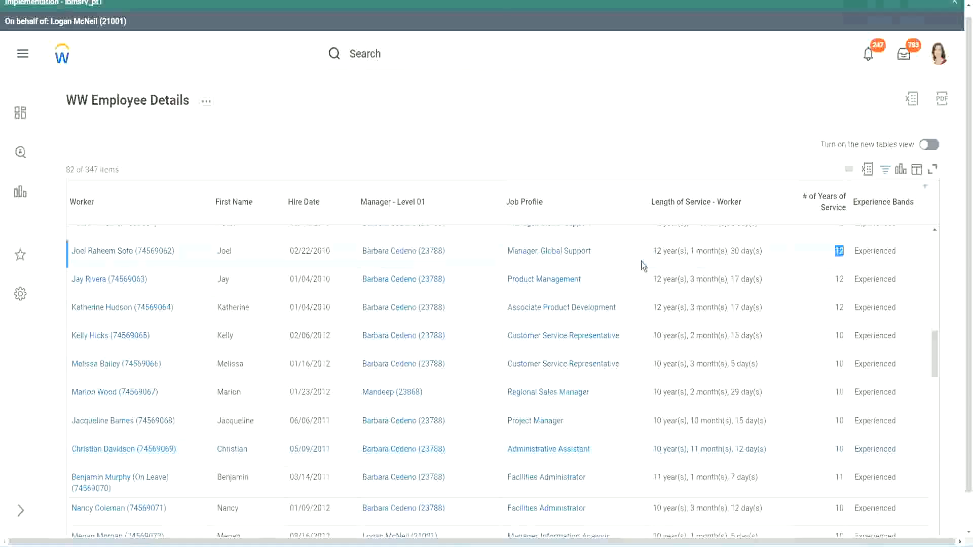
drag(652, 252, 776, 251)
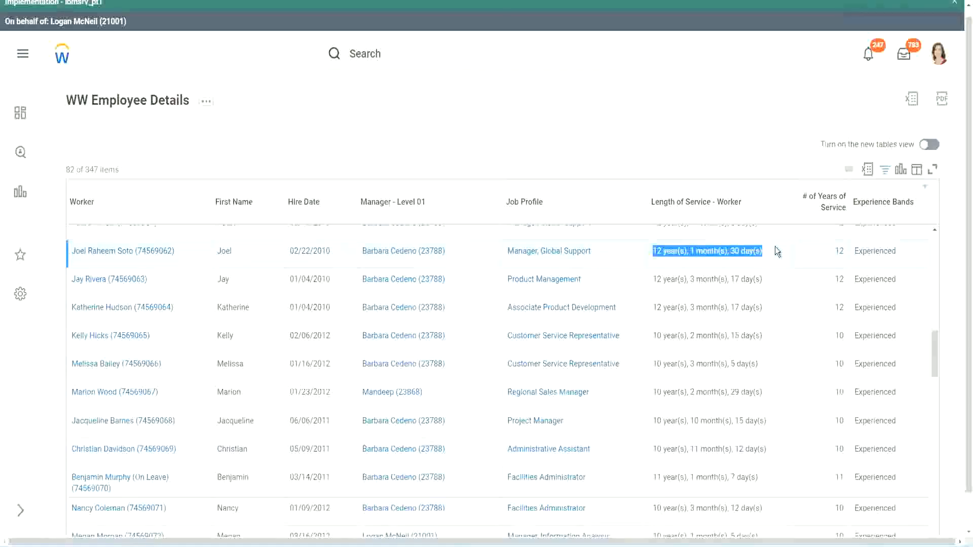
click(755, 448)
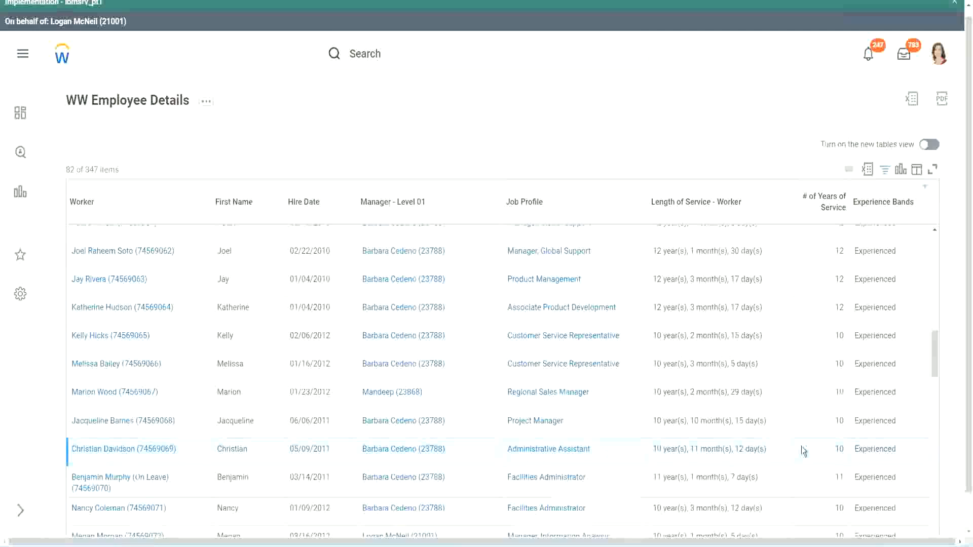
double_click(840, 449)
click(803, 452)
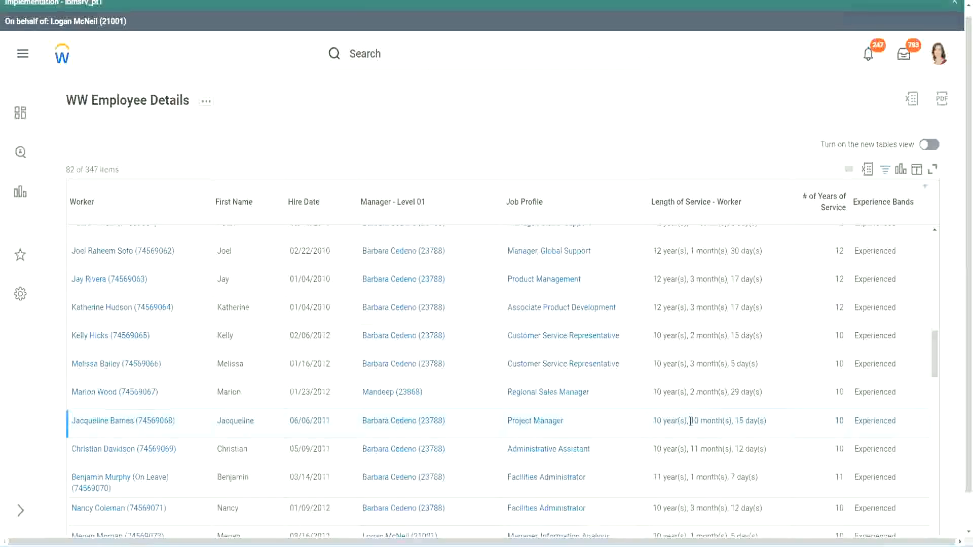
drag(690, 421, 700, 421)
click(726, 421)
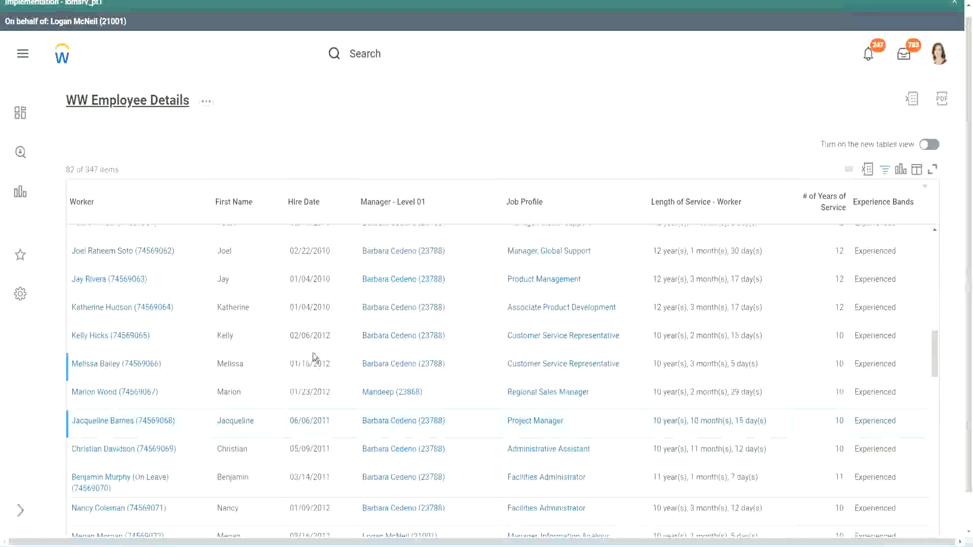
Open the report's calculated field CF-WW-Eval Exp-Derive Experience Bands from Years of Service in a new tab and dismiss the implementation banner
scroll(312, 352, down, 5)
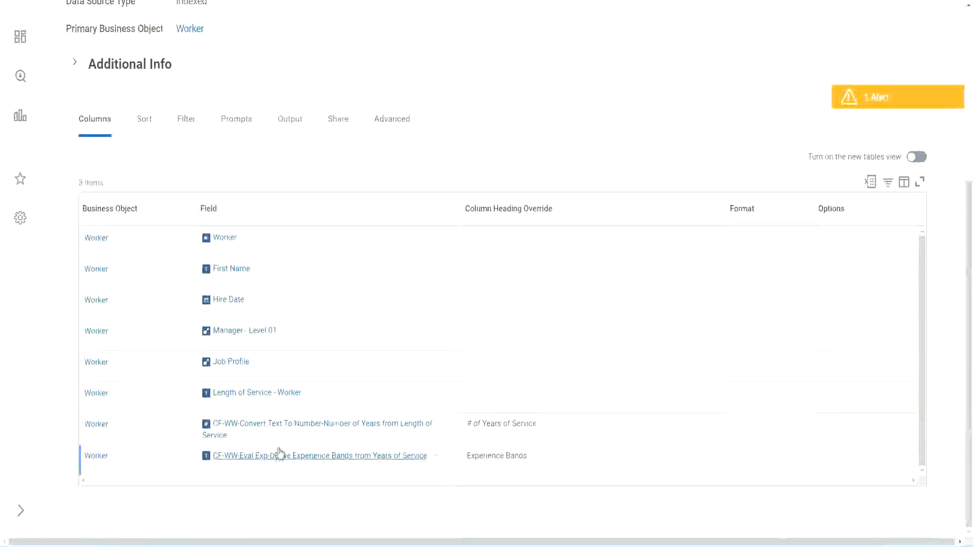
right_click(264, 461)
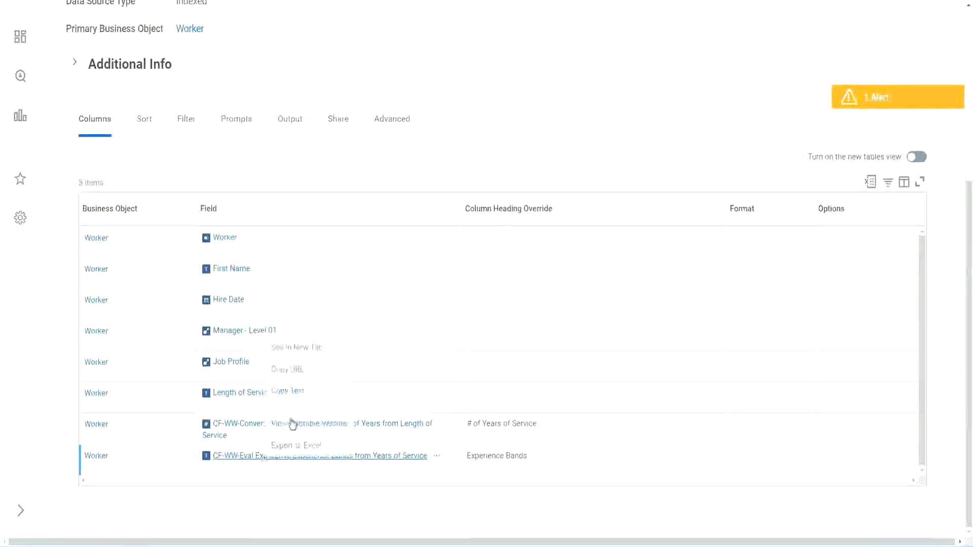
click(308, 347)
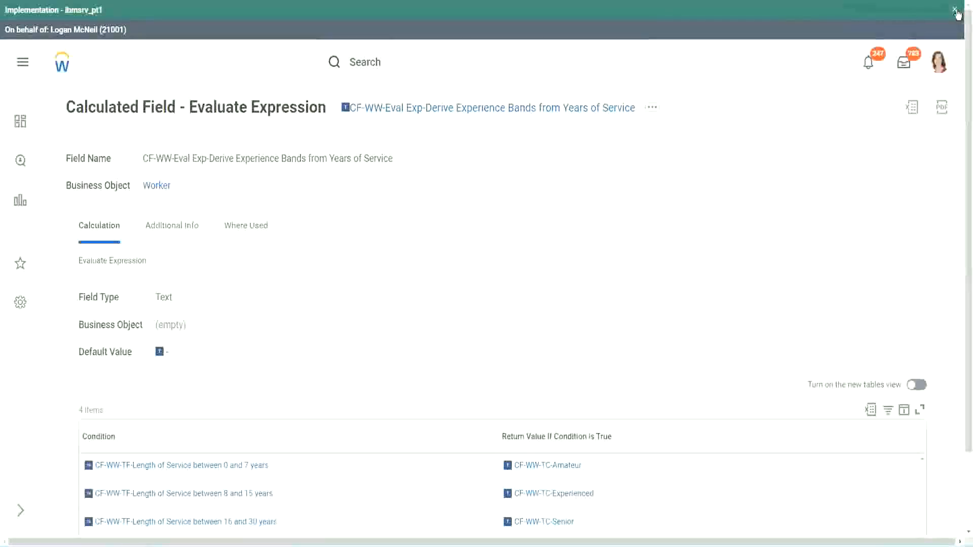
click(955, 10)
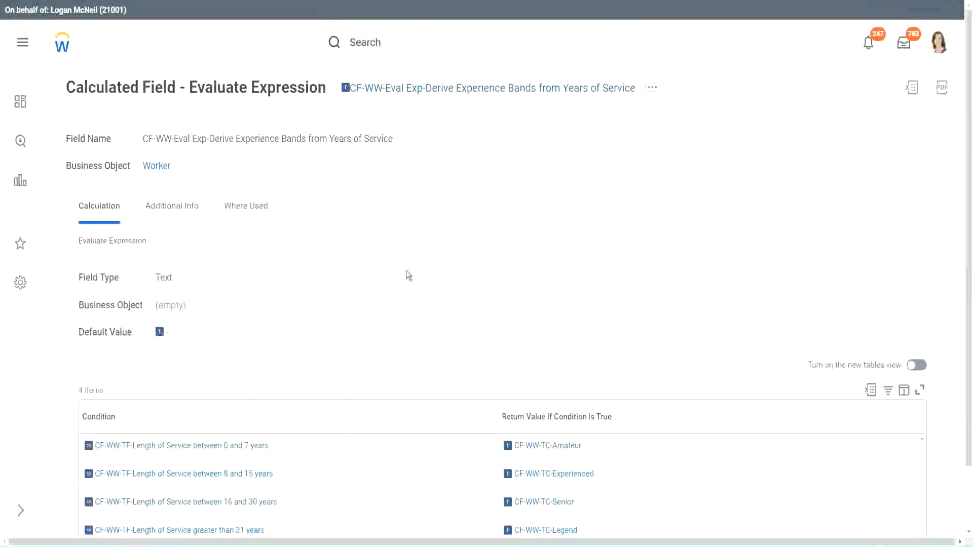
Review the calculated field's conditions and return values, and copy its field name
scroll(406, 271, down, 2)
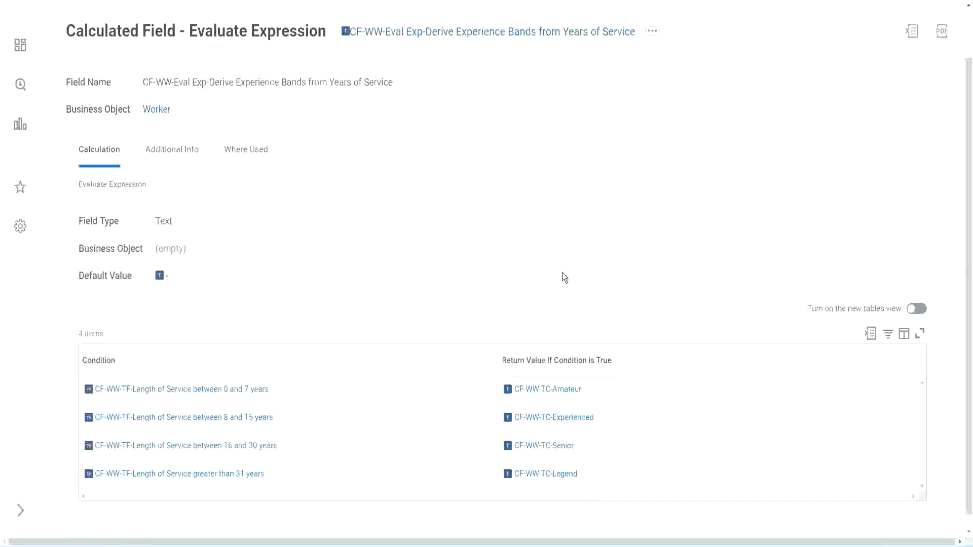
click(441, 357)
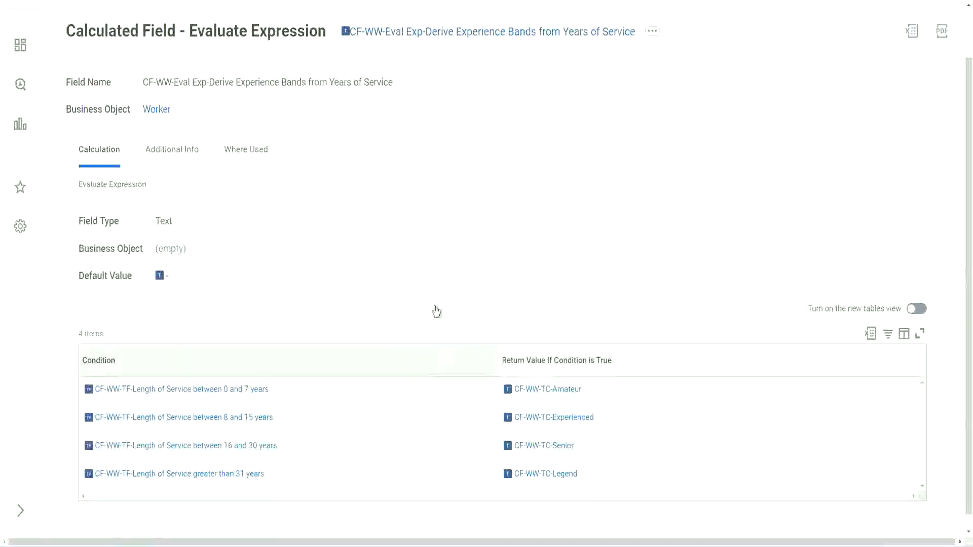
click(435, 233)
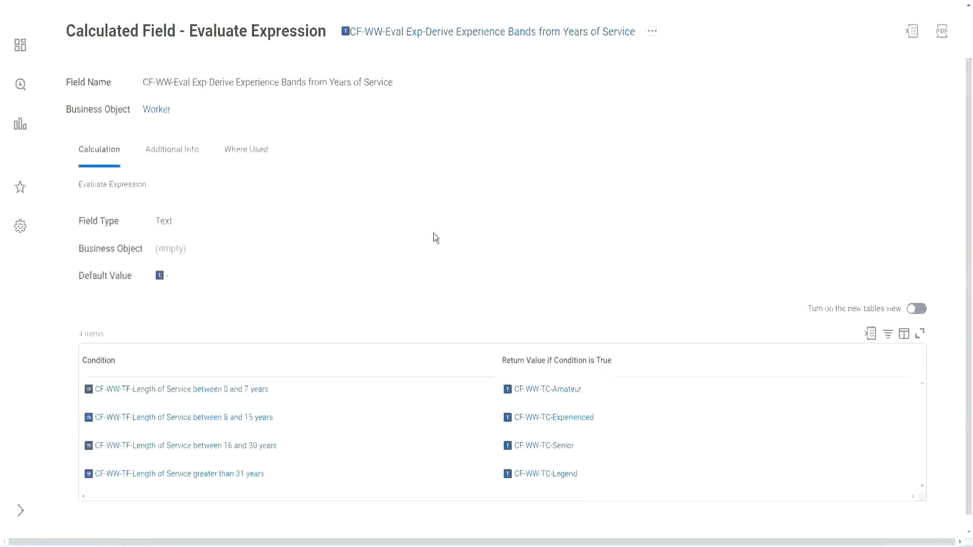
right_click(431, 38)
click(342, 249)
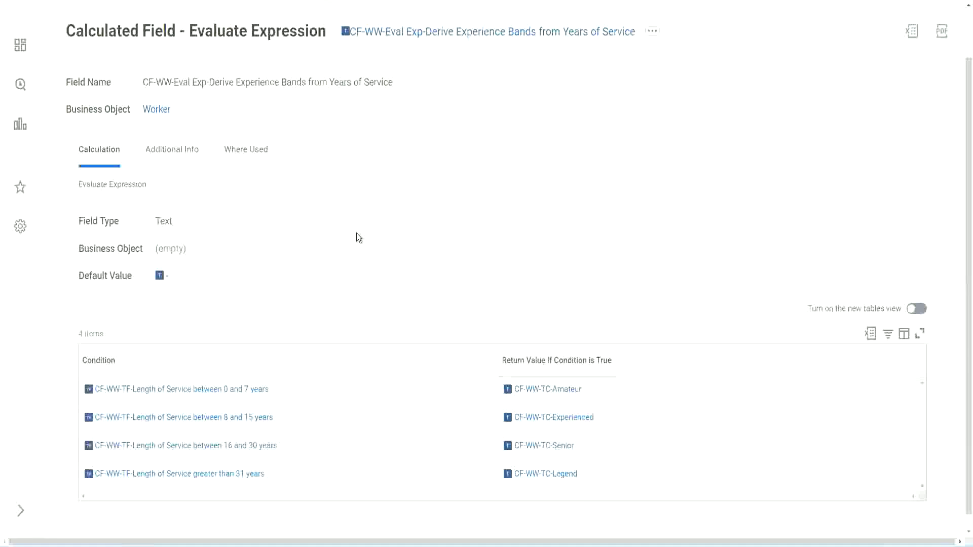
Return to the WW Employee Details custom report definition, search for "create cal field" and start the Create Calculated Field task
scroll(377, 201, up, 2)
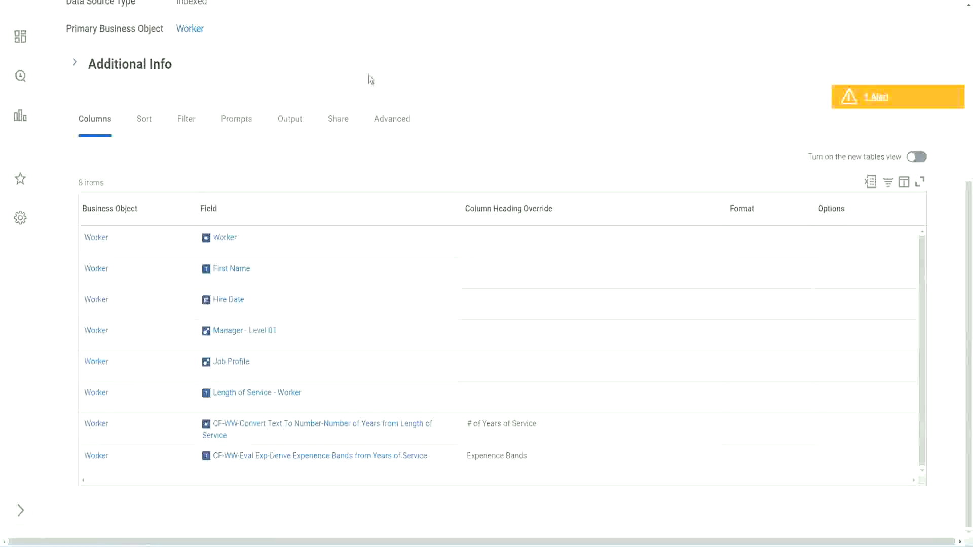
scroll(369, 76, up, 5)
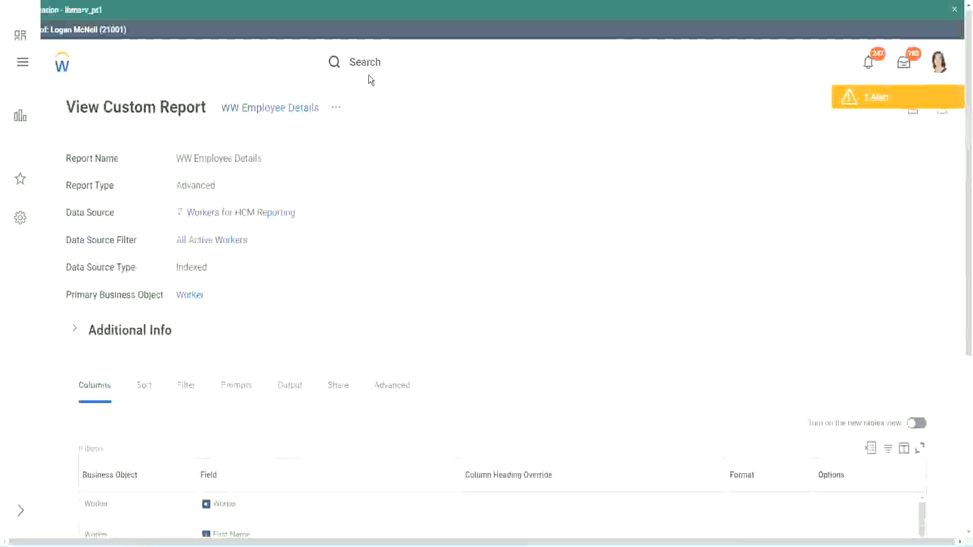
click(395, 61)
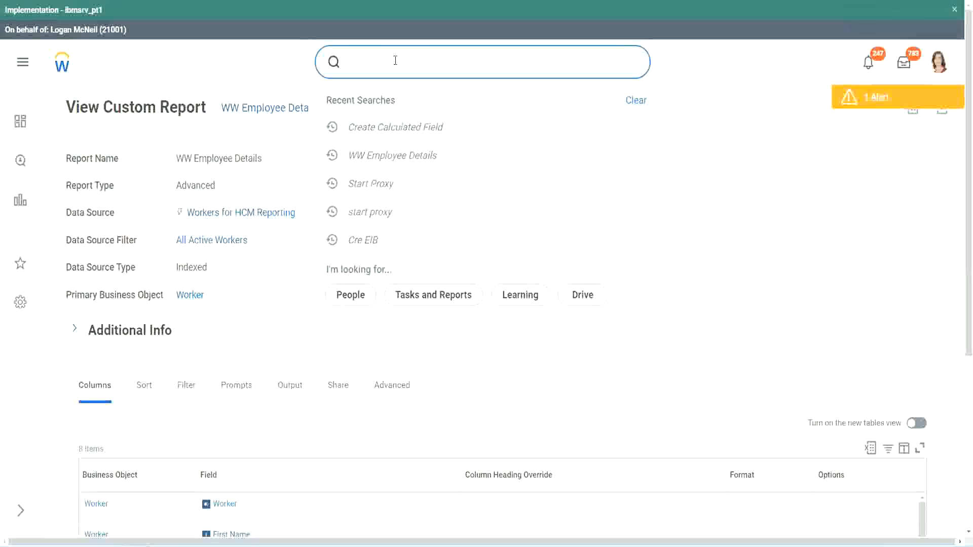
text(create cal)
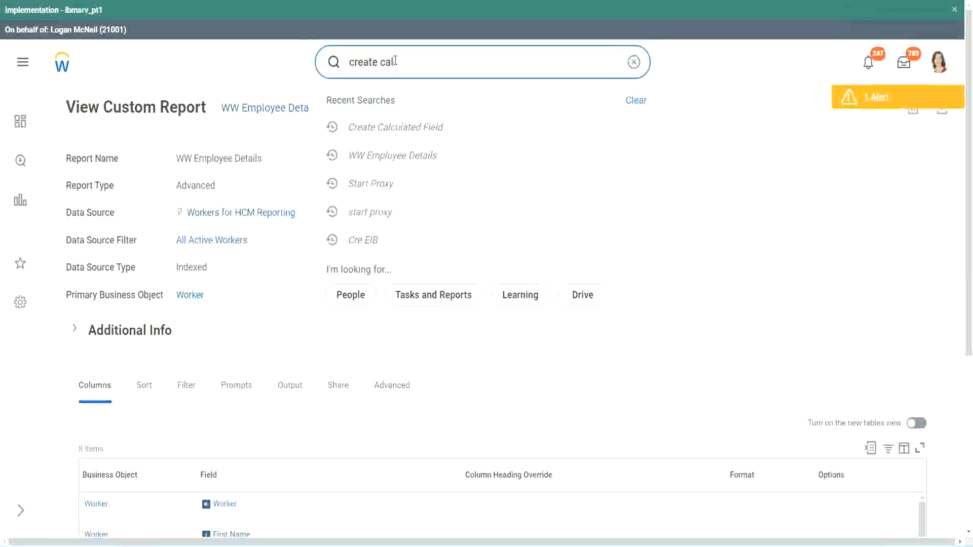
text( field)
click(409, 105)
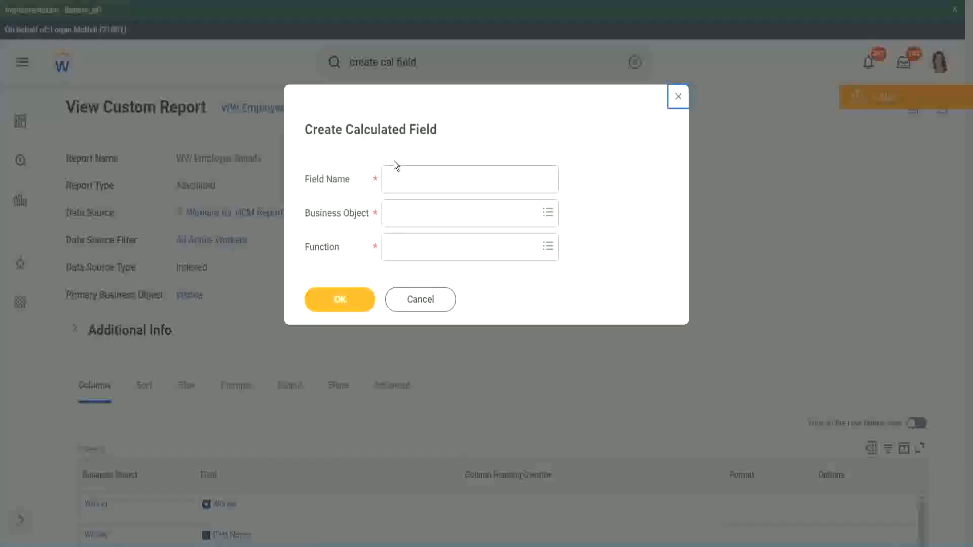
Fill in the new calculated field's name with the copied text CF-WW-Eval Exp-Derive Experience Bands from Years of Service
click(412, 180)
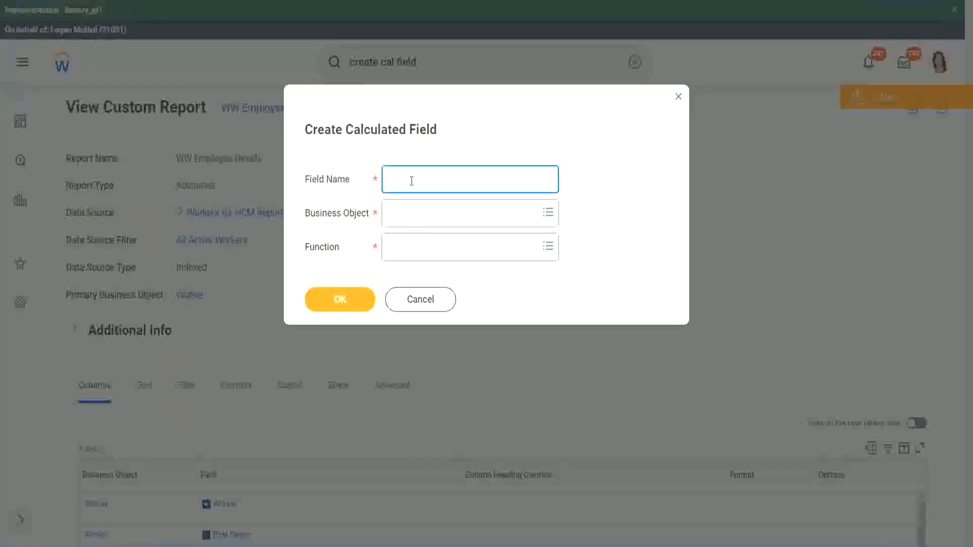
key(ctrl+v)
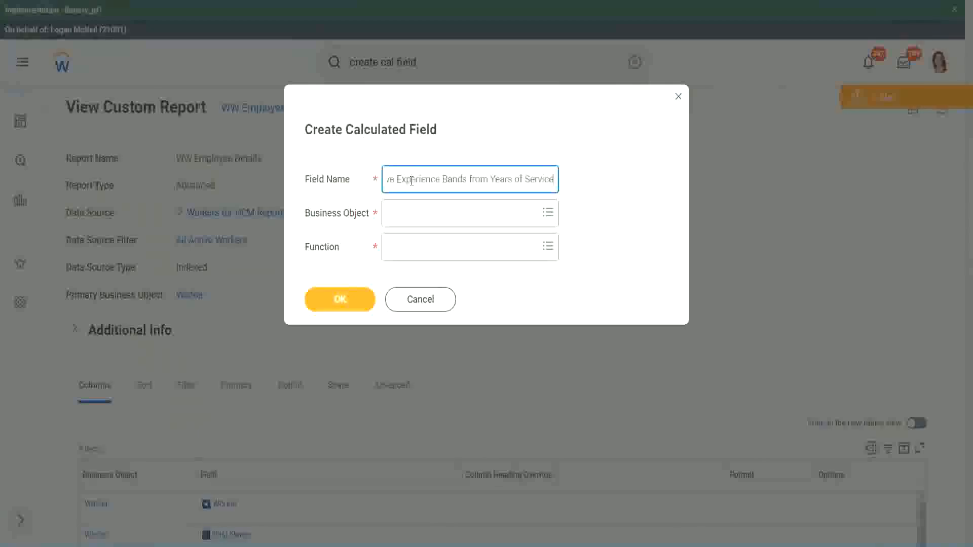
drag(440, 180, 360, 169)
click(440, 180)
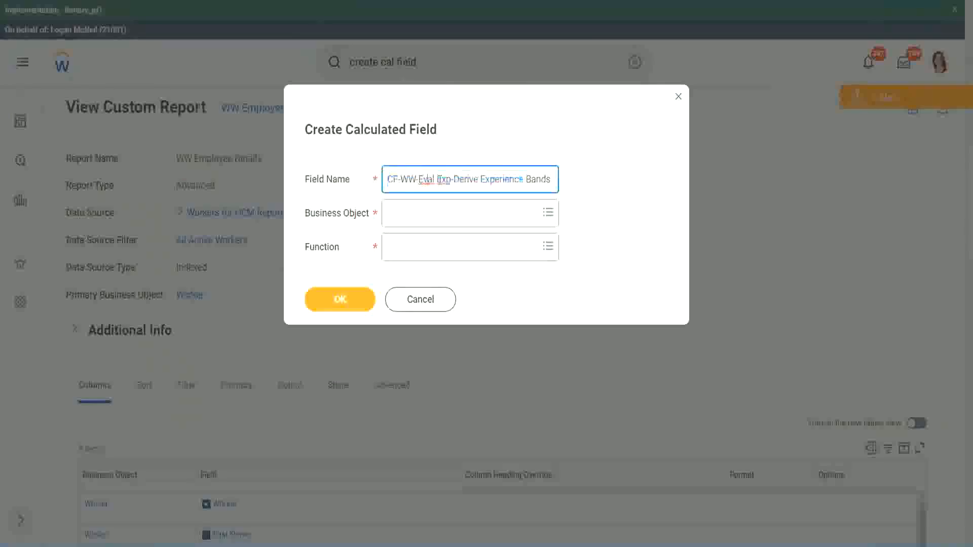
Insert the word "Bands" after "Exp" in the field name so it begins CF-WW-Eval Exp Bands
double_click(442, 179)
key(Right)
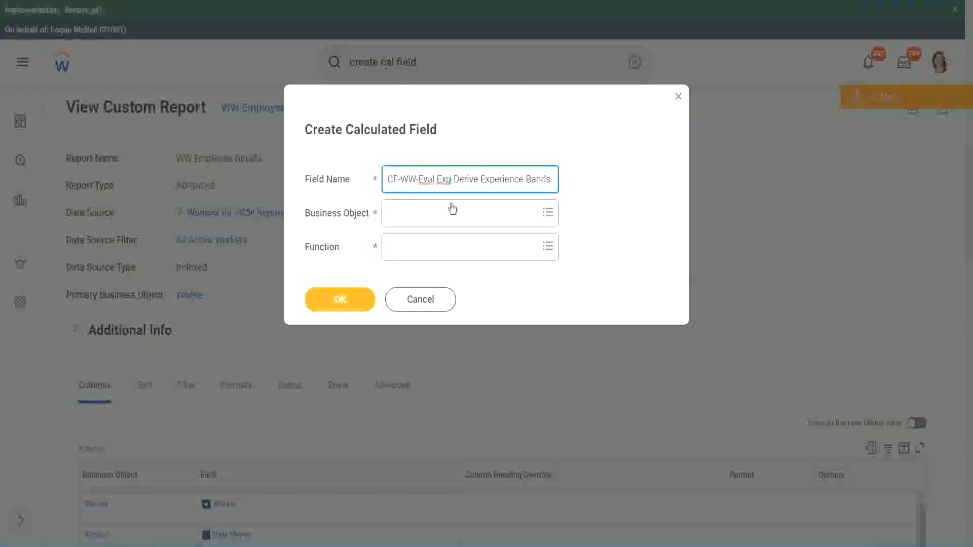
text(bands)
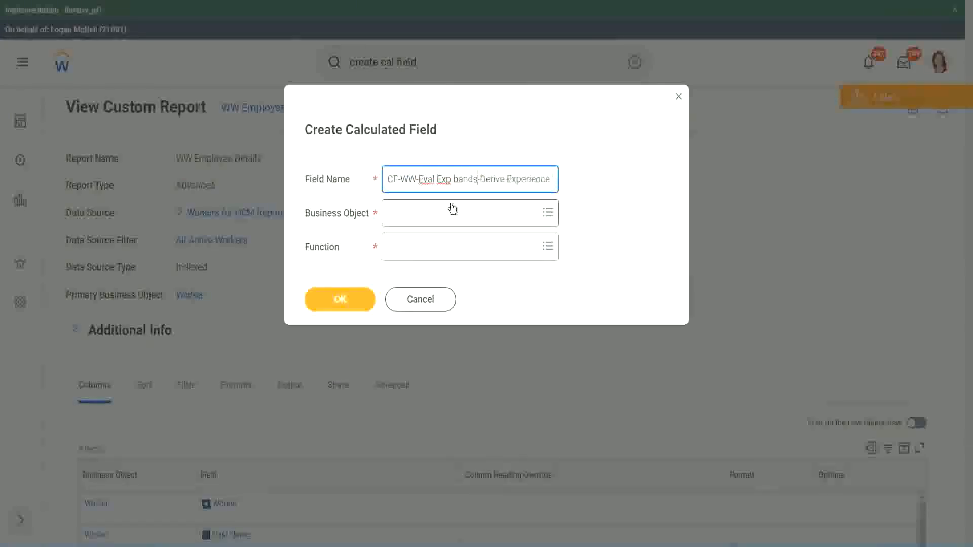
key(Left)
key(Left)
key(Left)
key(Left)
key(shift+Left)
text(B)
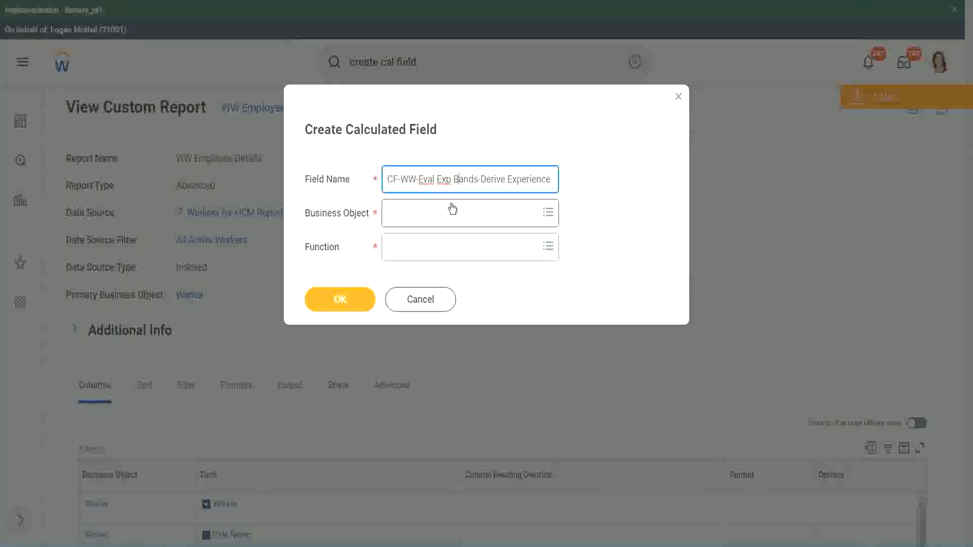
Replace "Derive" with "Determine" in the field name, making it CF-WW-Eval Exp Bands-Determine Experience Bands from Years of Service
key(Right)
key(Right)
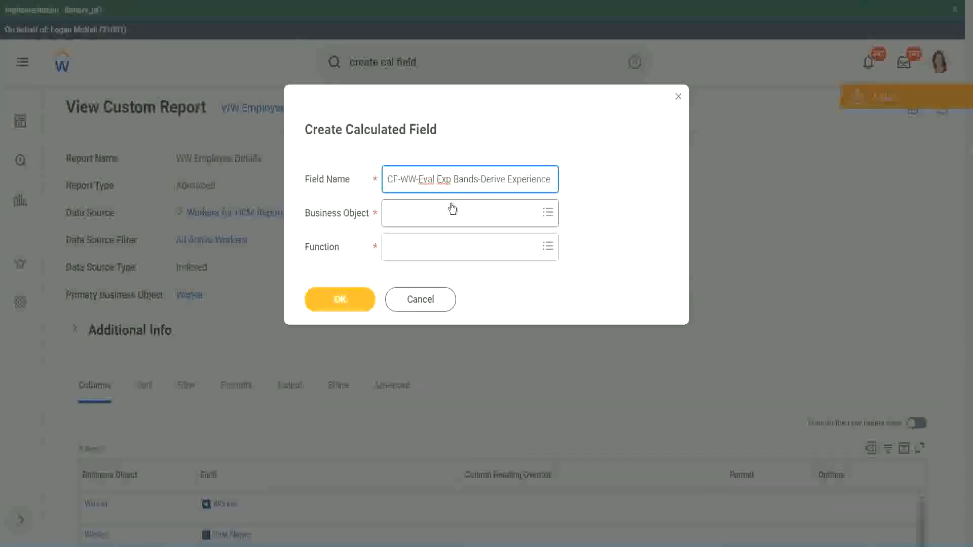
text(Band)
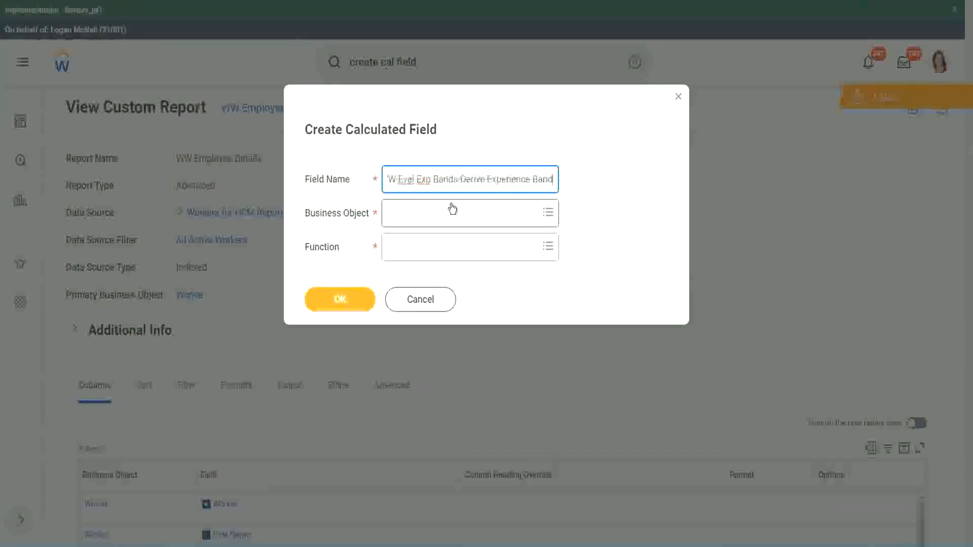
text(s from Years of)
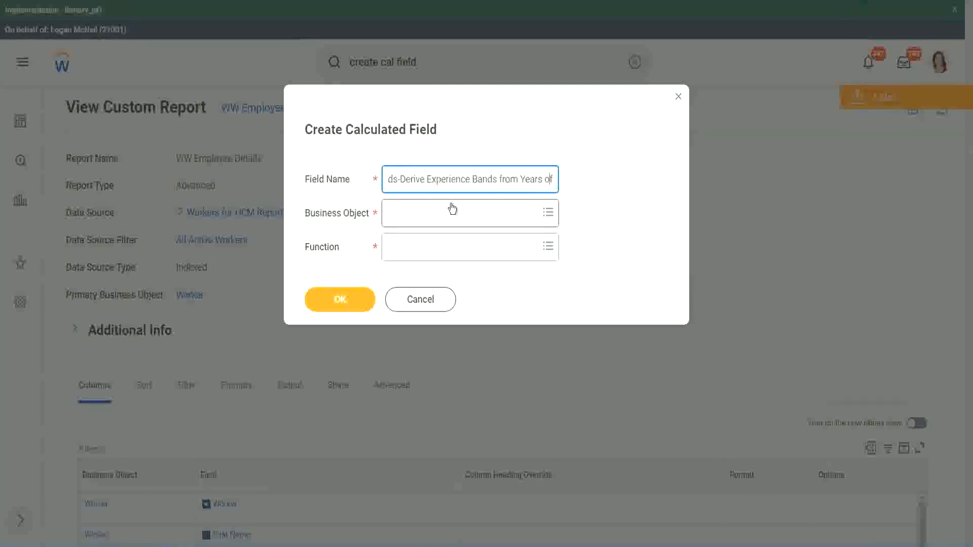
key(Left)
key(Left)
key(Left)
key(Left)
key(Left)
key(Left)
key(Left)
key(Left)
key(Left)
key(Left)
key(Left)
key(Left)
key(Left)
key(Left)
key(Left)
key(Left)
key(Left)
key(Left)
key(Left)
key(Left)
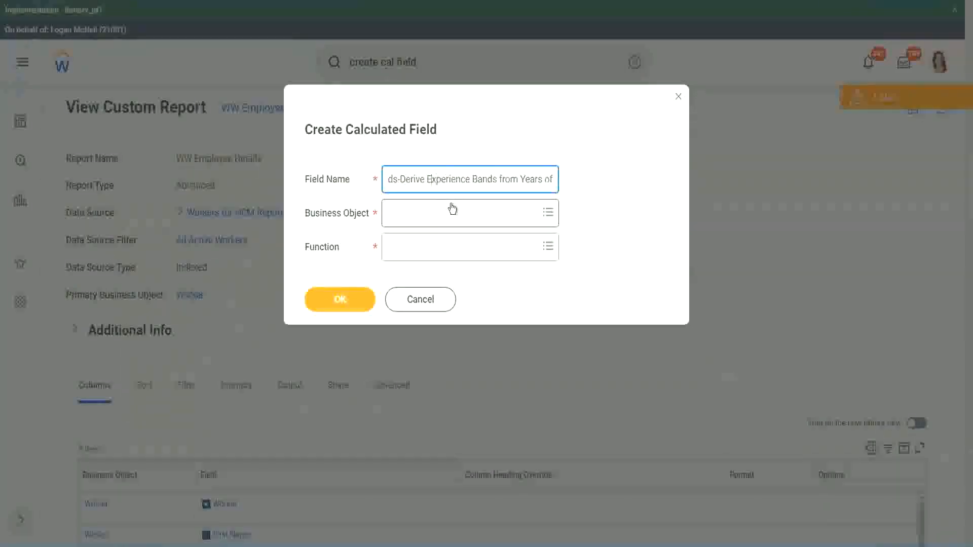
key(shift+Left)
key(shift+Left)
key(shift+Left)
key(shift+Left)
key(shift+Left)
key(shift+Left)
text(Determine)
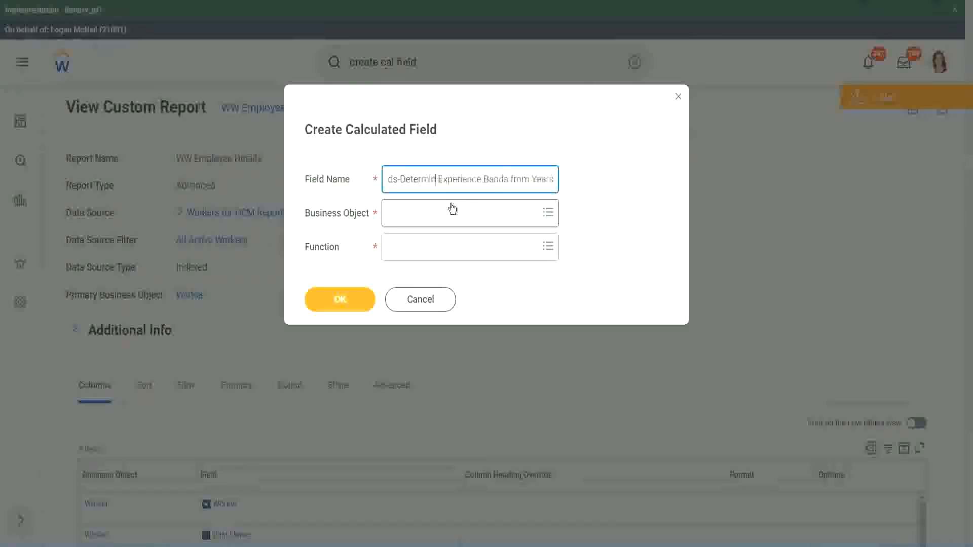
key(Right)
key(Right)
key(Right)
key(Right)
key(Right)
key(Right)
key(Right)
key(Right)
key(Right)
key(Right)
key(Right)
key(Right)
key(Right)
key(Right)
key(Right)
key(Right)
key(Right)
key(Right)
key(Right)
key(Right)
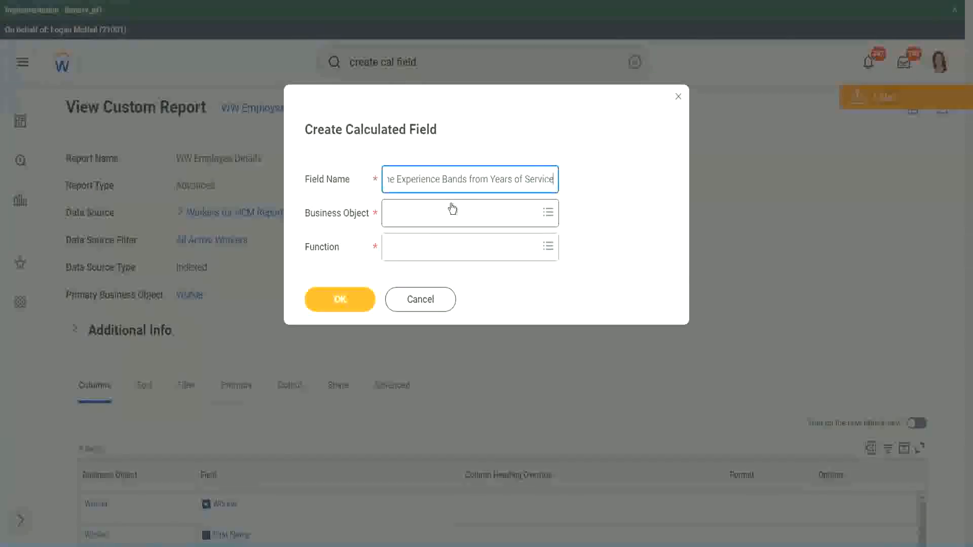
Set the new calculated field's business object to Worker
click(433, 213)
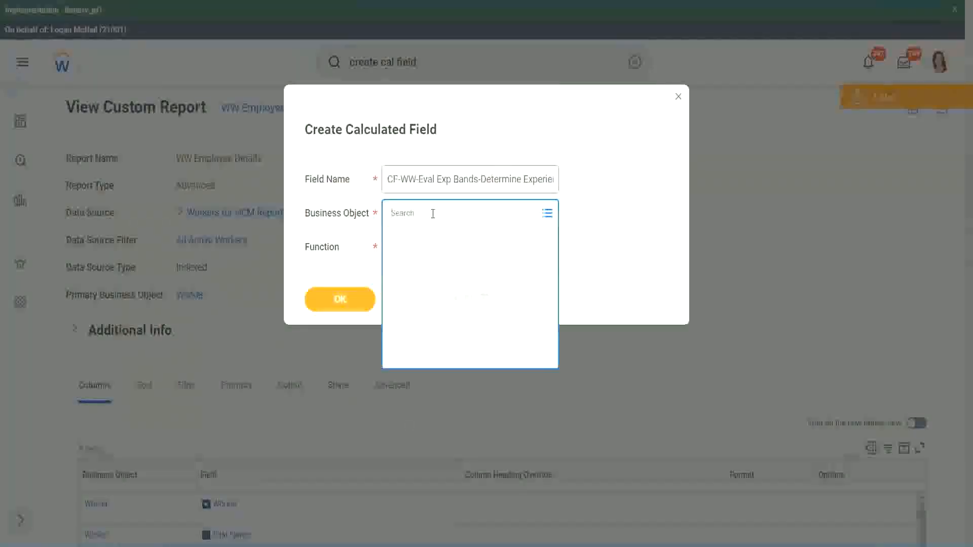
text(work)
key(Return)
text(er)
key(Return)
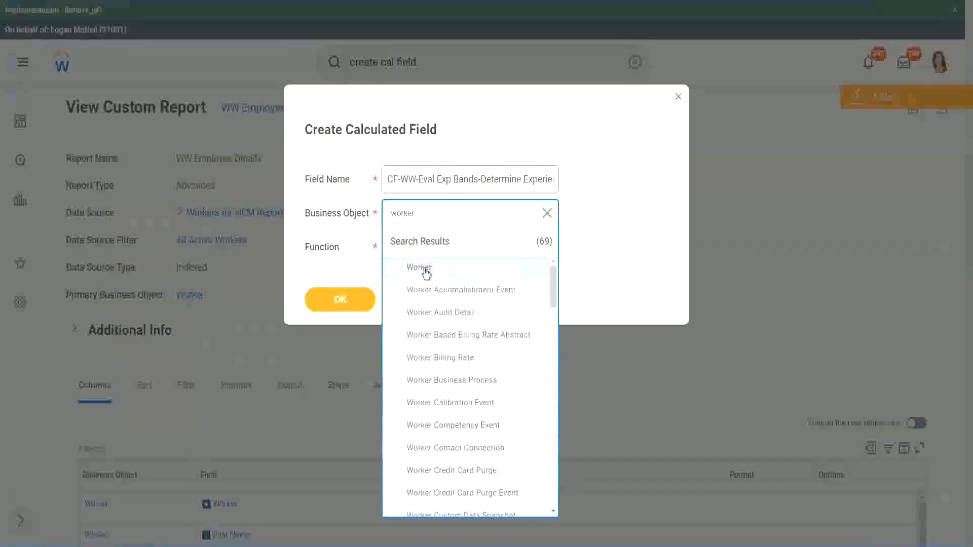
click(419, 268)
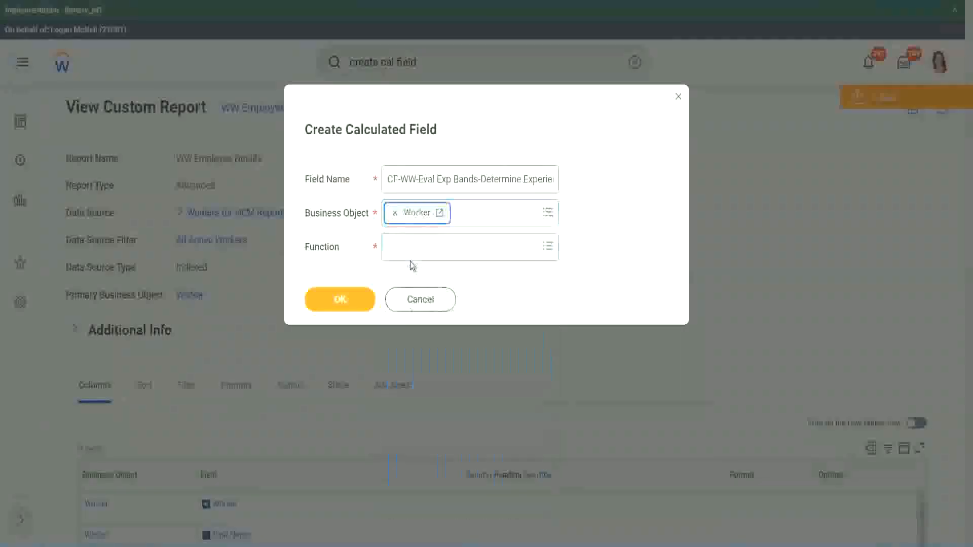
Choose Evaluate Expression Band as the calculated field's function
click(411, 244)
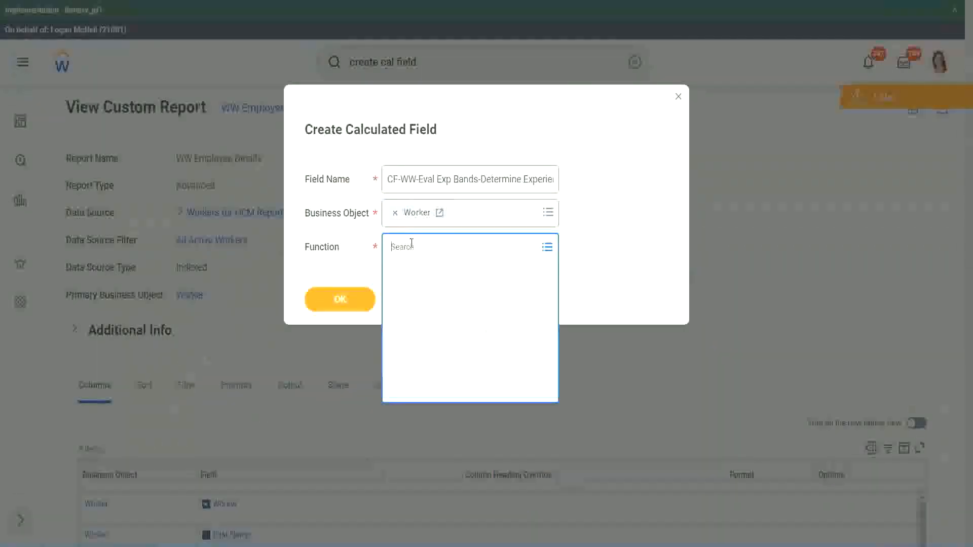
text(eval ex)
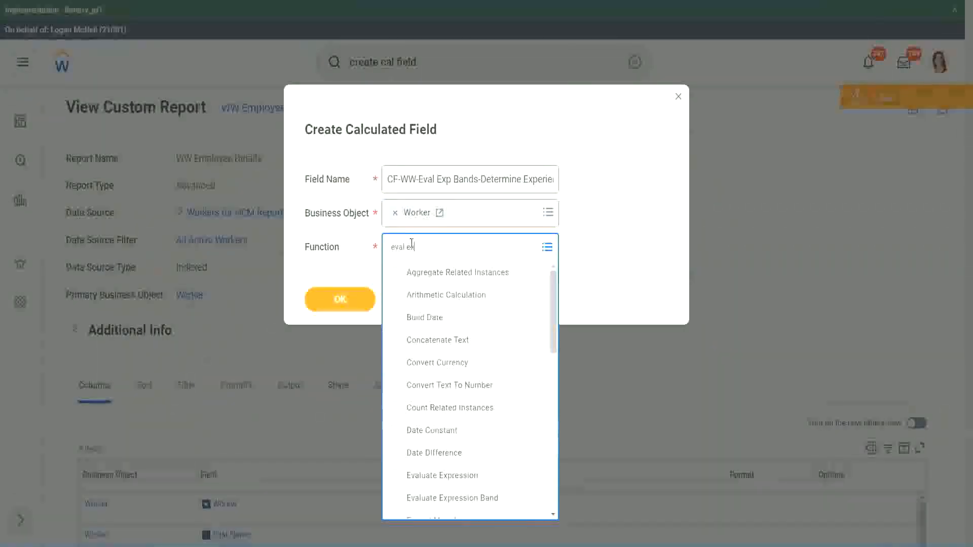
text(p)
key(Return)
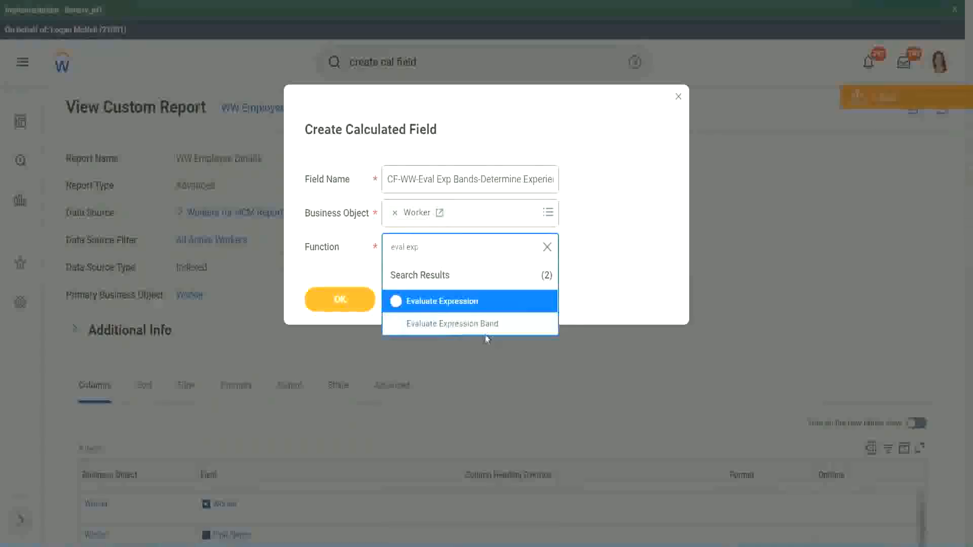
click(490, 327)
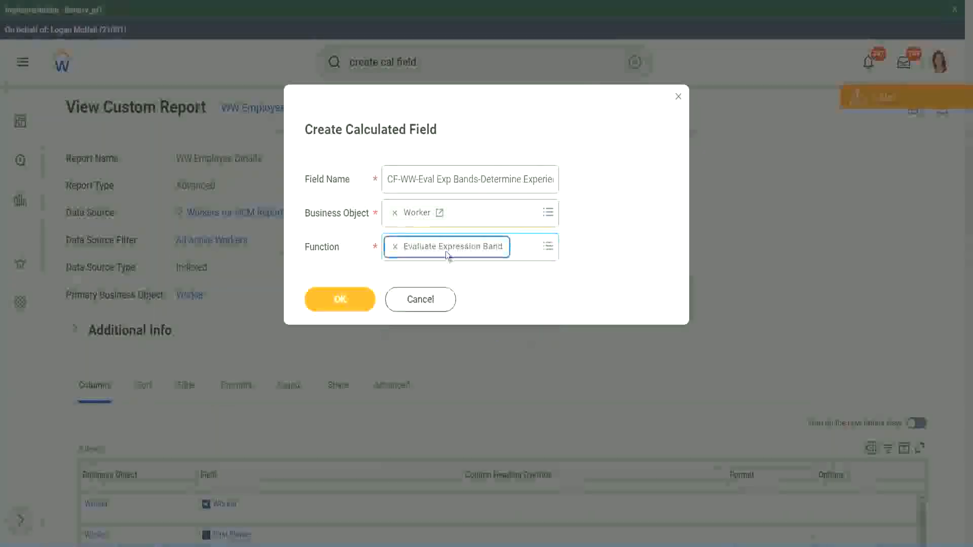
Shorten "Exp Bands" to "Exp Band" in the field name and proceed to the calculation definition
click(478, 179)
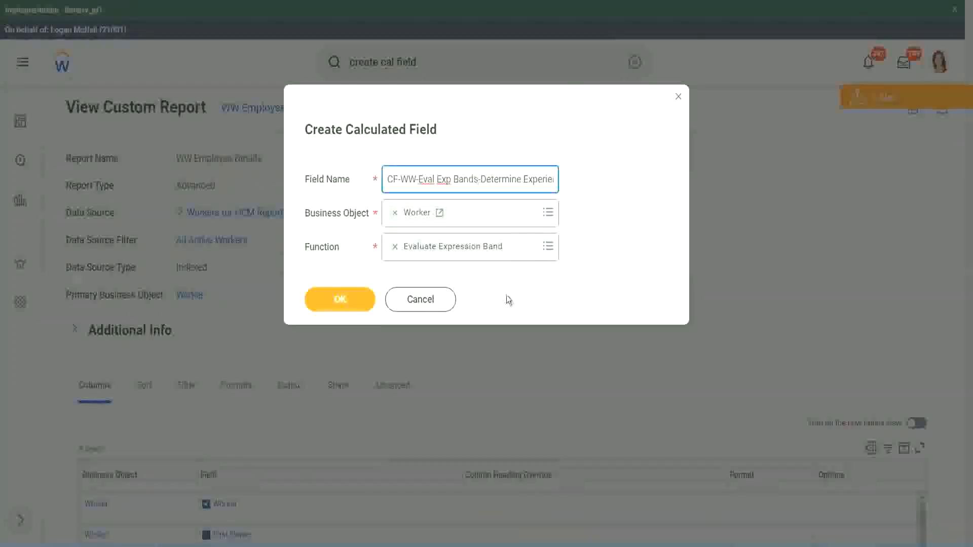
key(BackSpace)
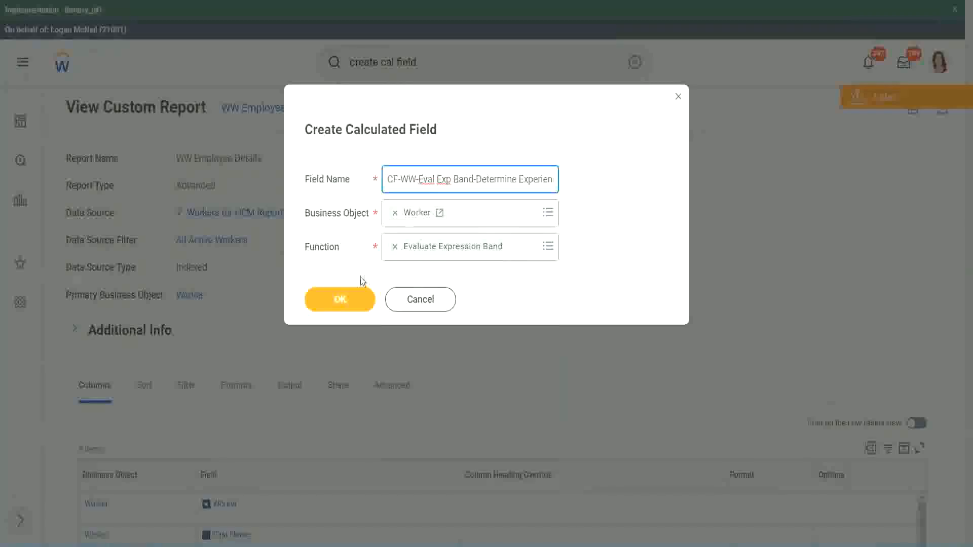
click(348, 299)
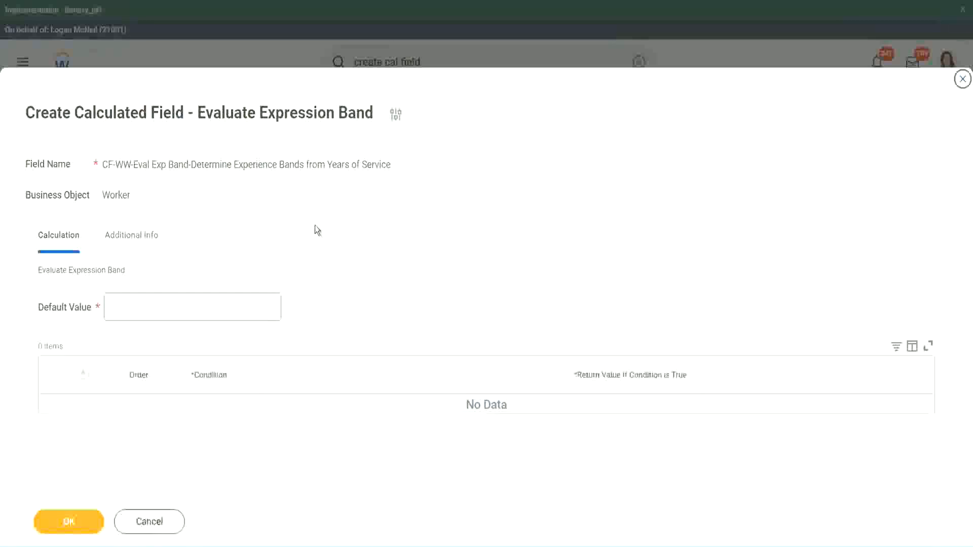
Set the default value to "-" and add the first condition row
click(140, 313)
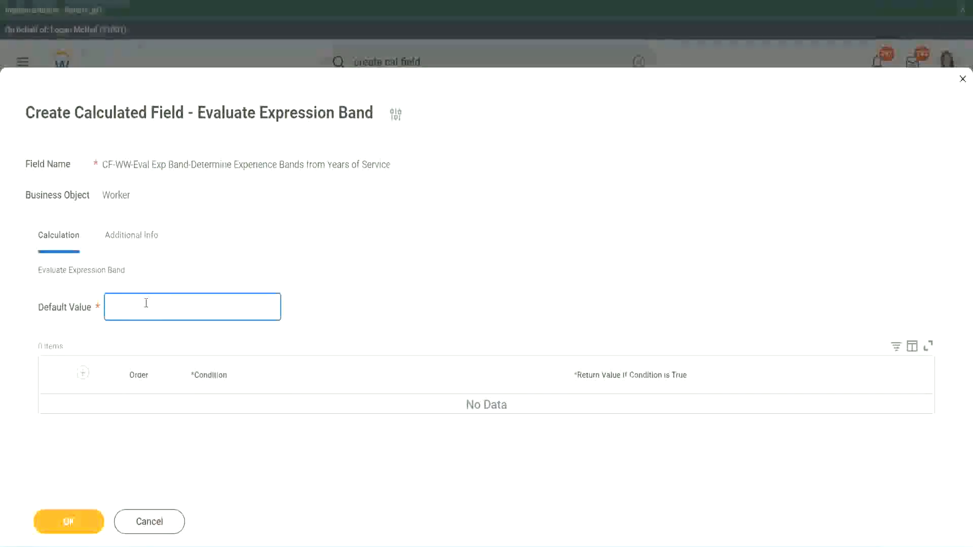
text(N)
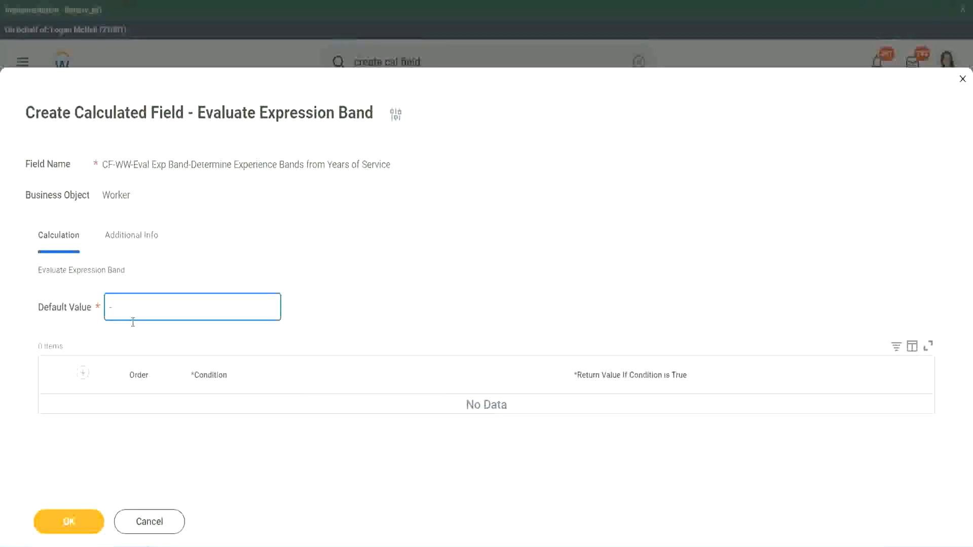
click(85, 374)
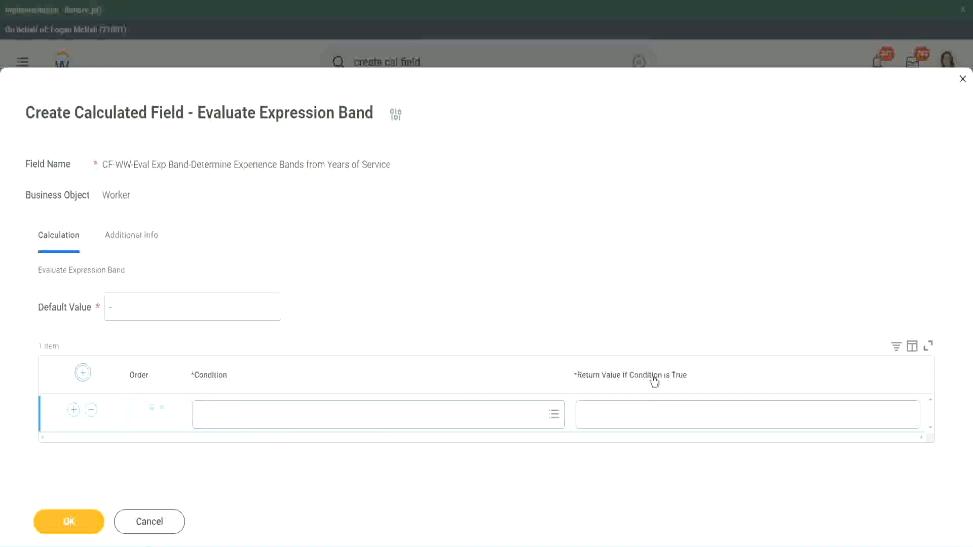
click(633, 413)
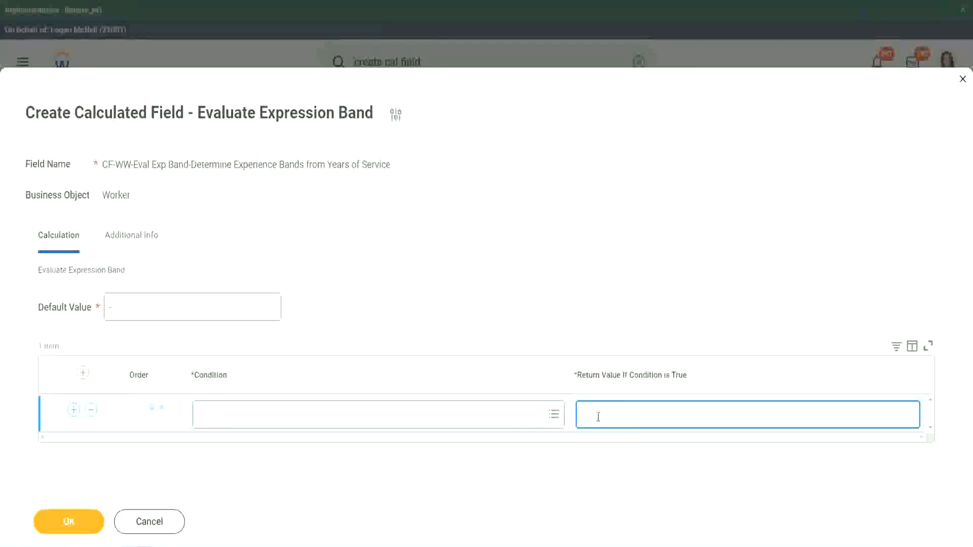
text(adkadjadjaijdi)
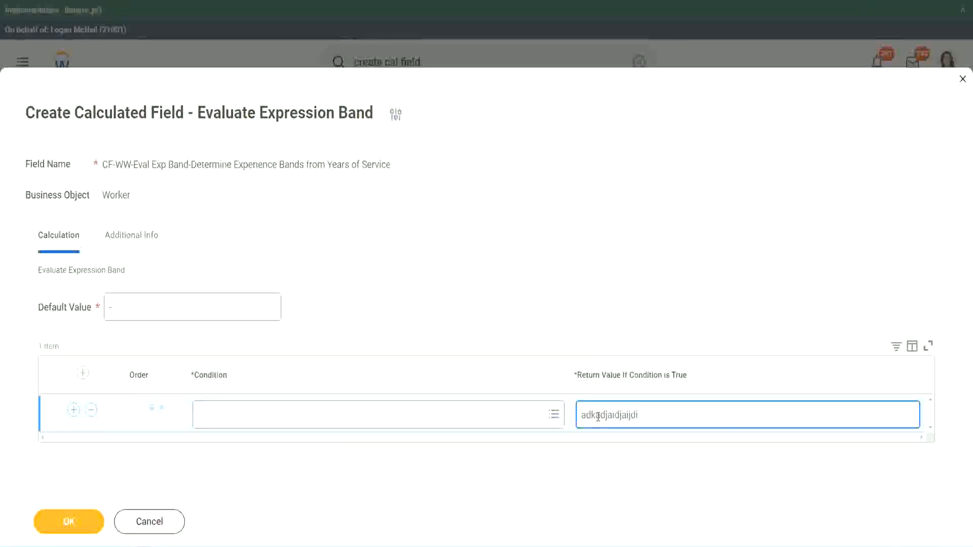
key(BackSpace)
key(BackSpace)
key(BackSpace)
key(BackSpace)
key(BackSpace)
key(BackSpace)
key(BackSpace)
key(BackSpace)
key(BackSpace)
key(BackSpace)
key(BackSpace)
key(BackSpace)
key(BackSpace)
key(BackSpace)
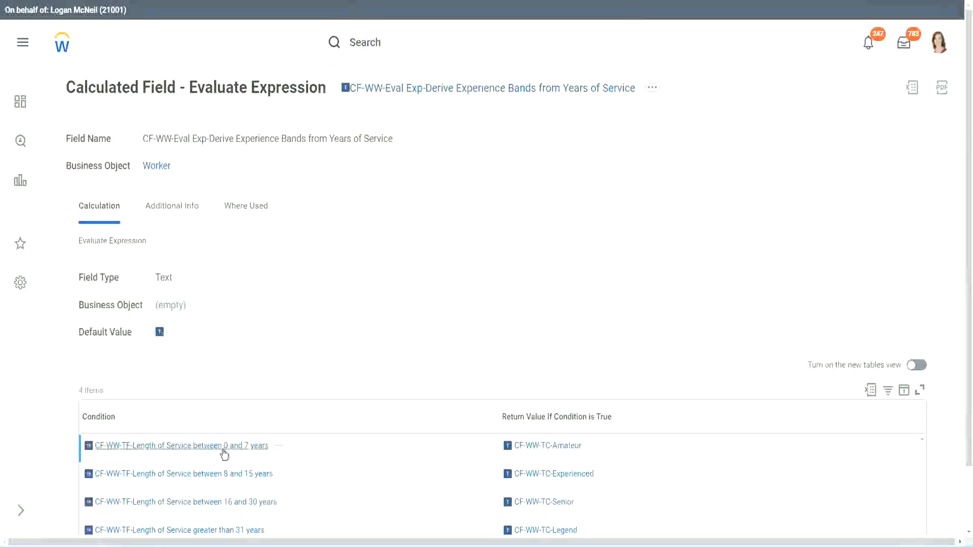
Copy CF-WW-TF-Length of Service between 0 and 7 years from the existing Evaluate Expression field into the first row's condition, returning Amateur
right_click(224, 451)
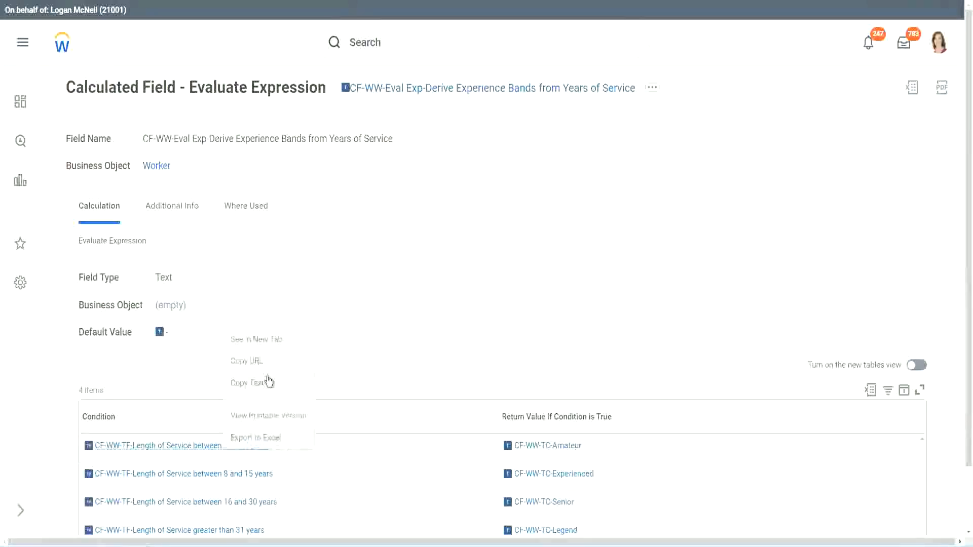
click(264, 383)
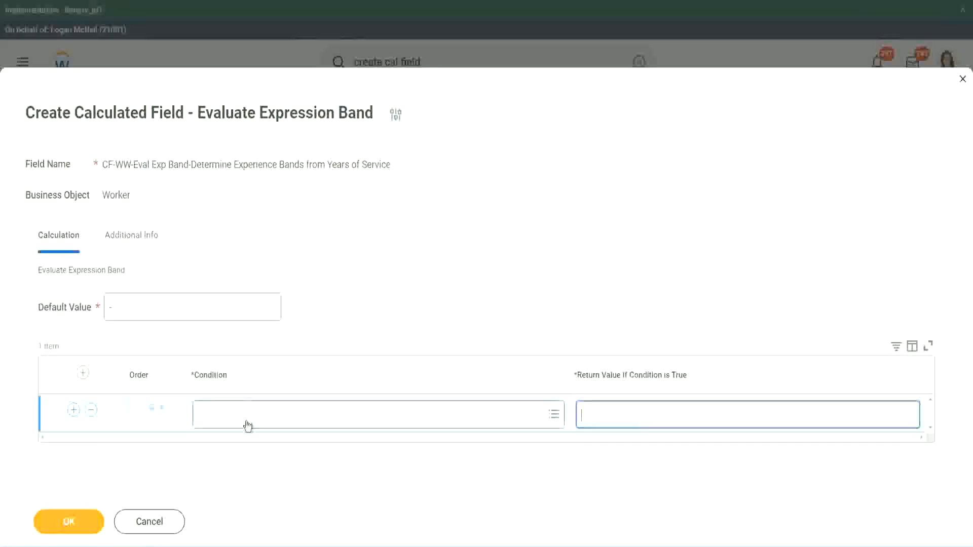
click(246, 421)
text(CF-WW-TF-Length of Service between 0 and 7 years)
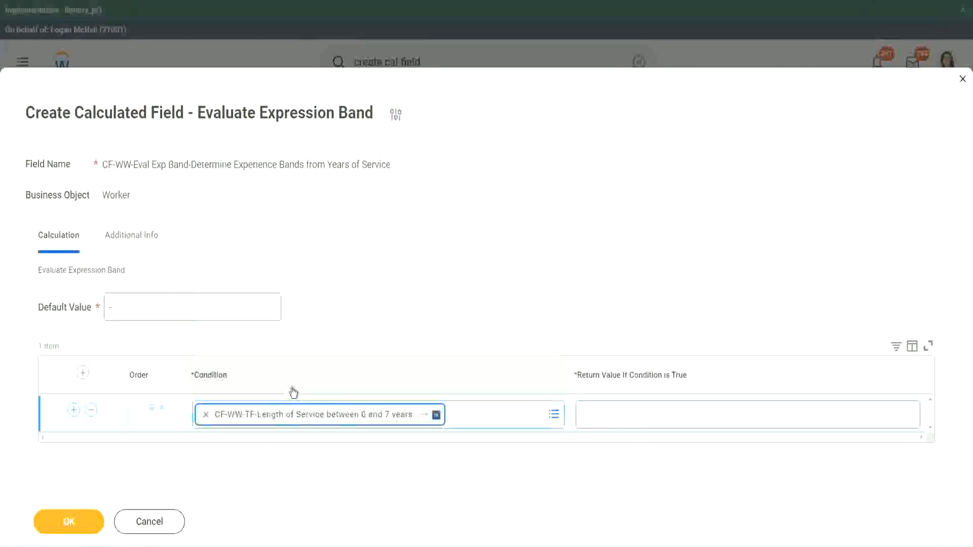
click(615, 405)
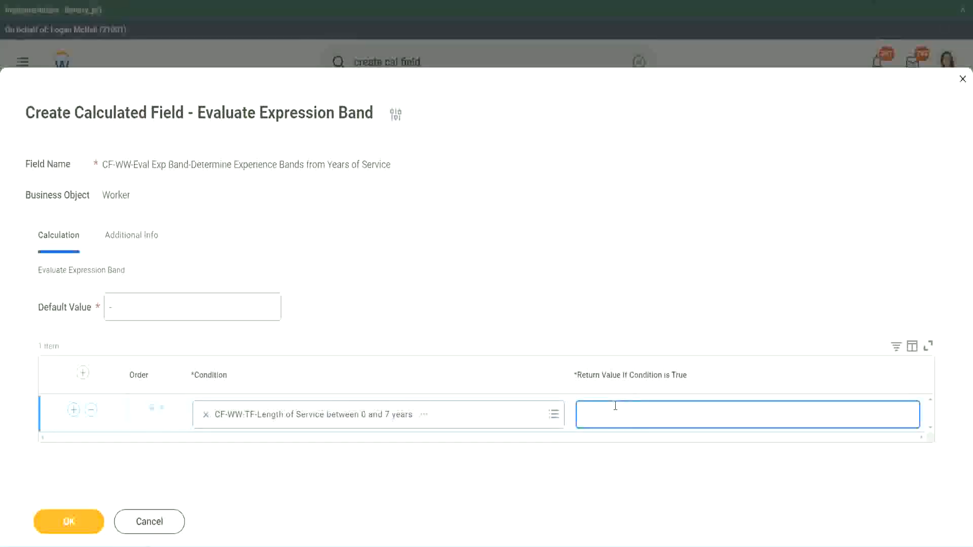
text(Amateur)
Add three more empty condition rows below the Amateur row
click(73, 409)
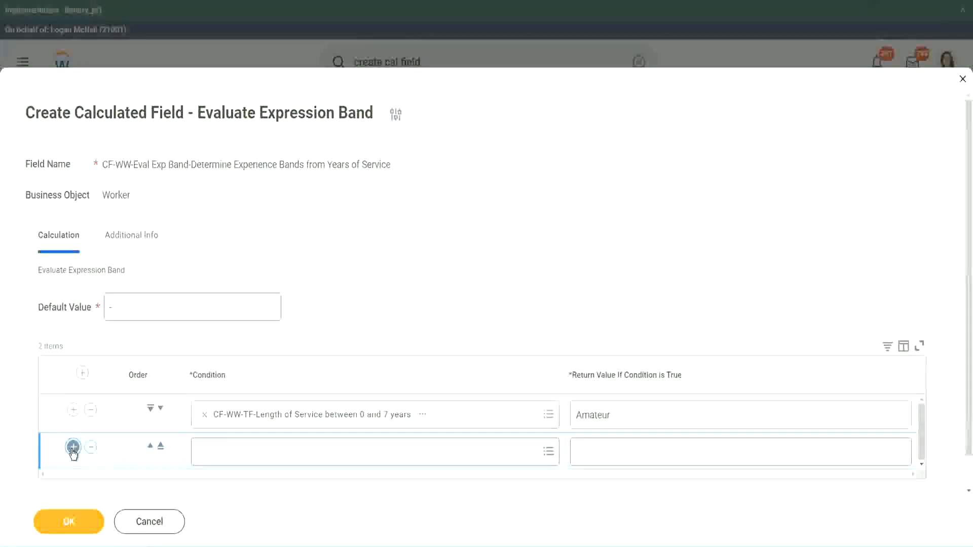
click(73, 449)
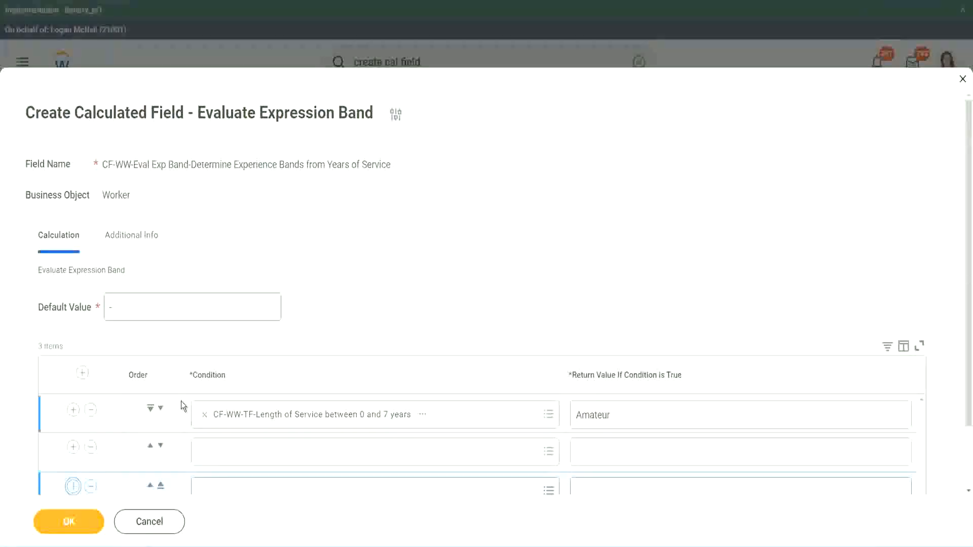
scroll(181, 402, down, 2)
click(73, 412)
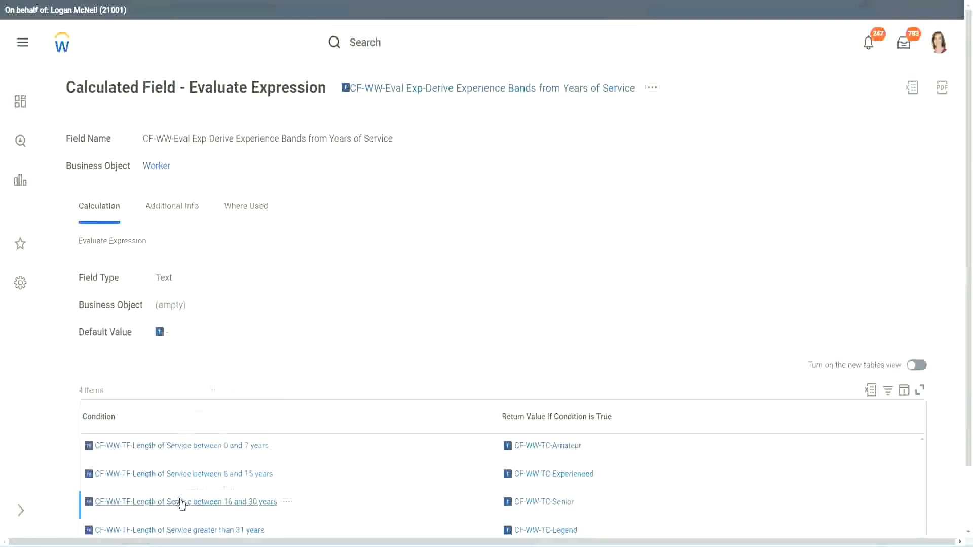
Copy the condition CF-WW-TF-Length of Service between 16 and 30 years into the second row and move that row down to third place
right_click(181, 502)
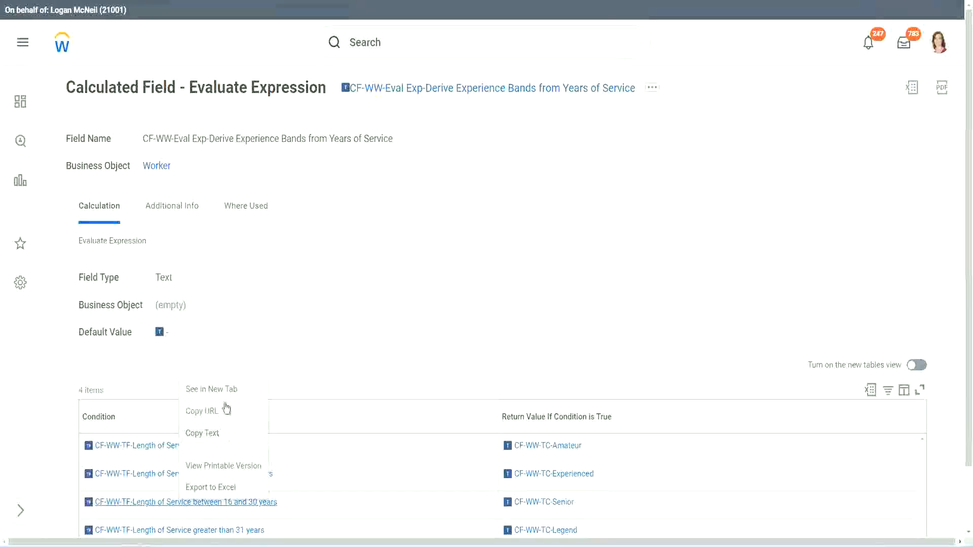
click(220, 410)
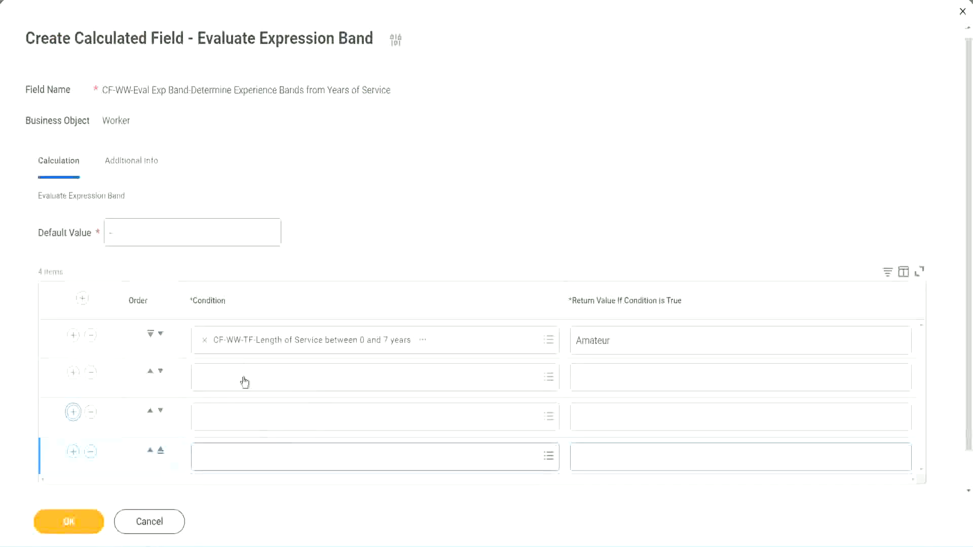
click(246, 378)
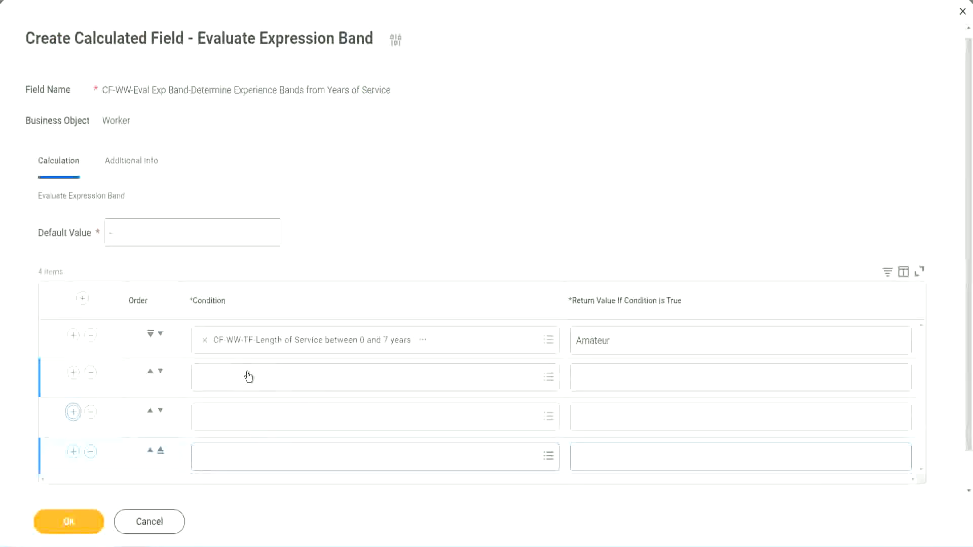
text(CF-WW-TF-Length of Service between 16 and 30 years)
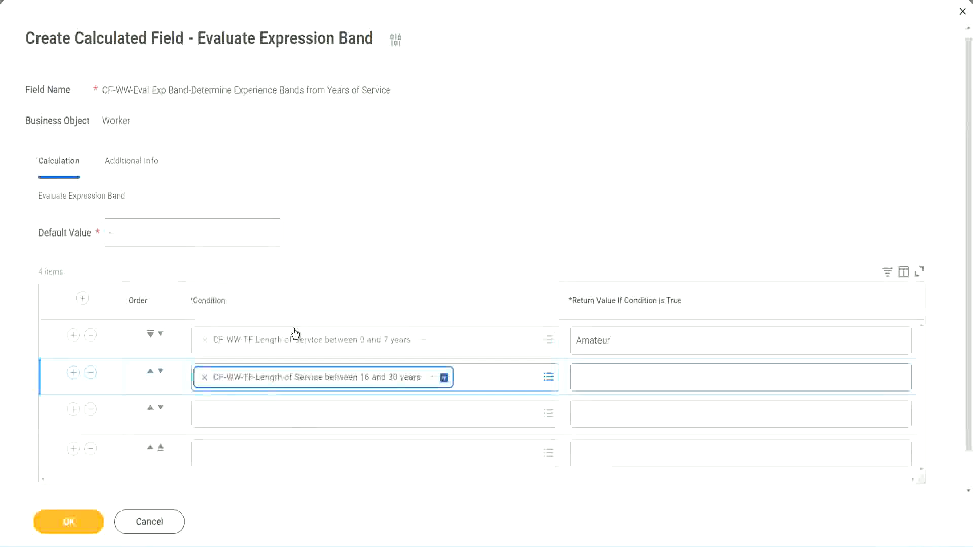
click(161, 372)
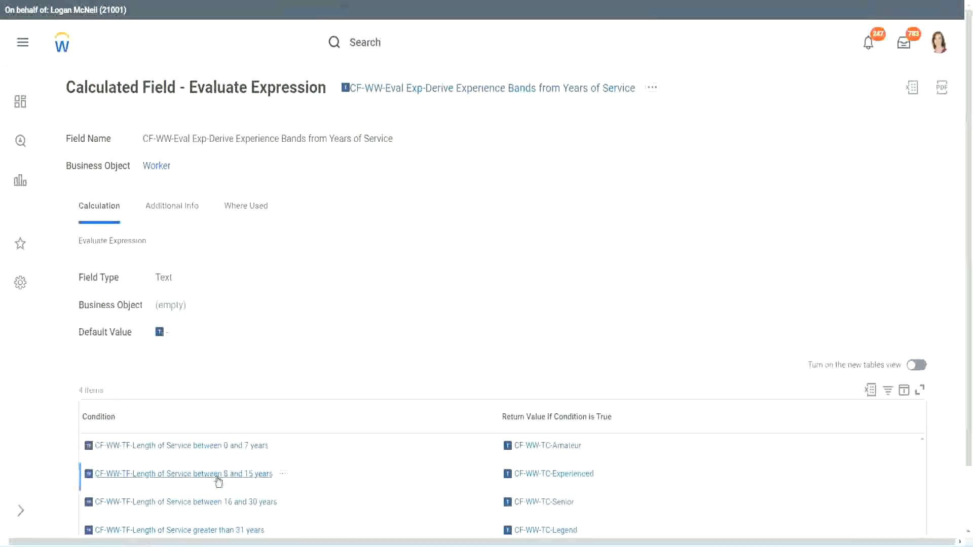
Copy CF-WW-TF-Length of Service between 8 and 15 years from the existing field into the empty second row's condition
right_click(218, 479)
click(249, 369)
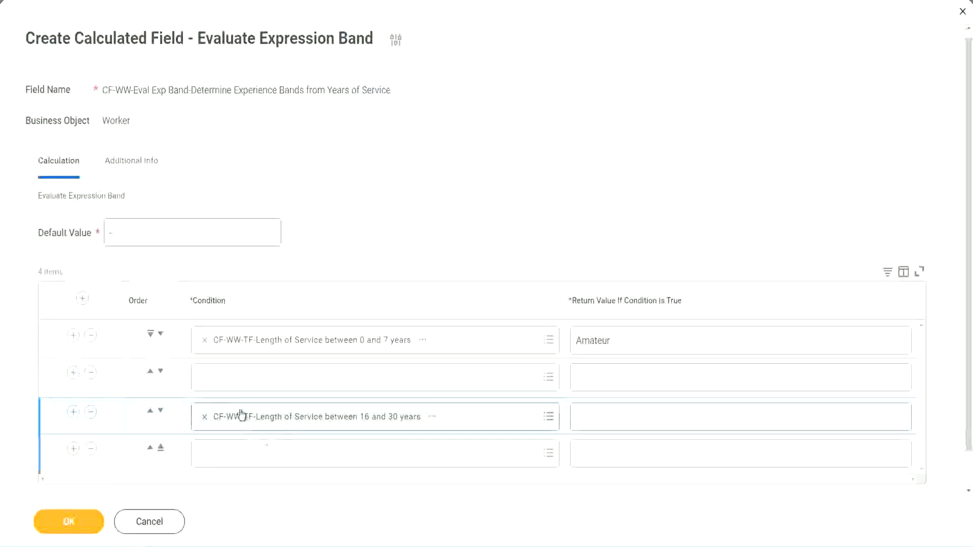
click(244, 388)
text(CF-WW-TF-Length of Service between 8 and 15 years)
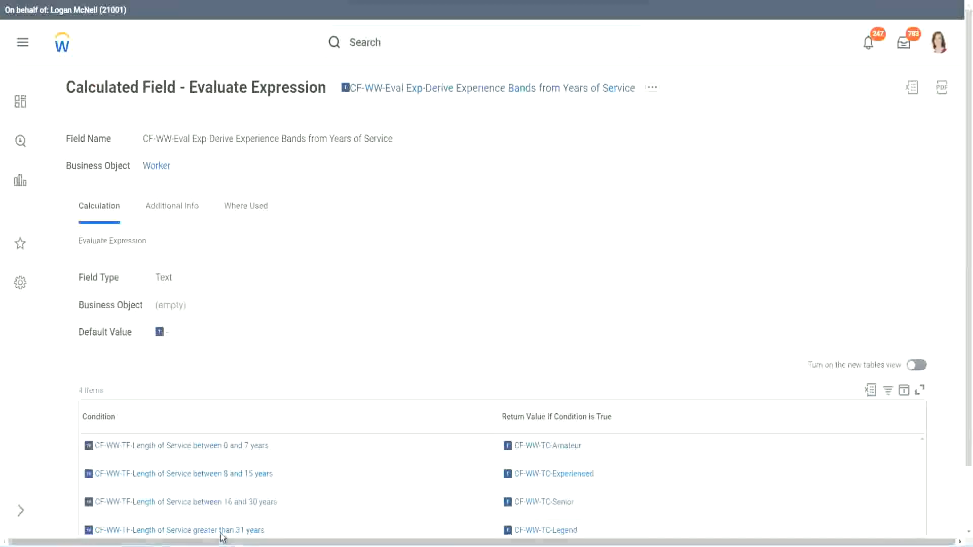
Copy CF-WW-TF-Length of Service greater than 31 years from the existing field into the fourth row's condition
right_click(278, 503)
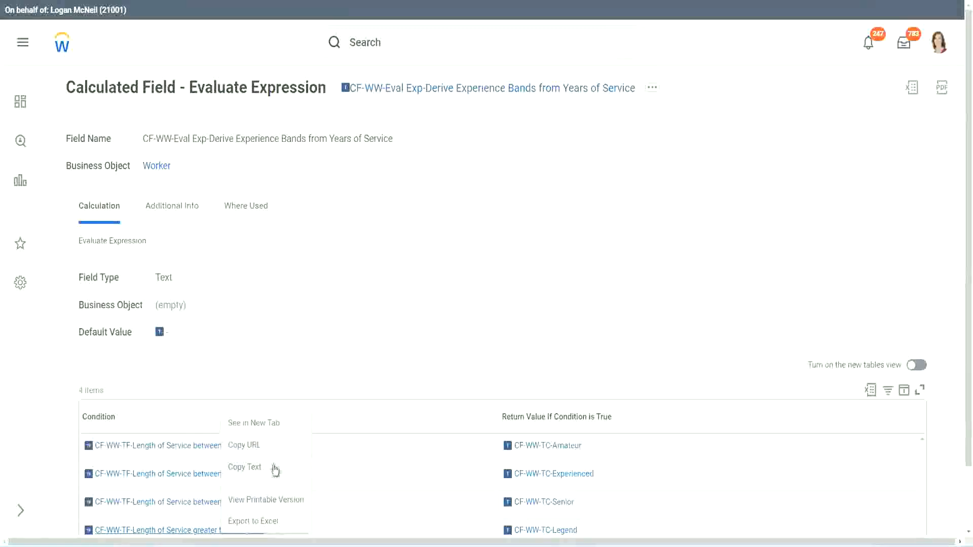
key(Escape)
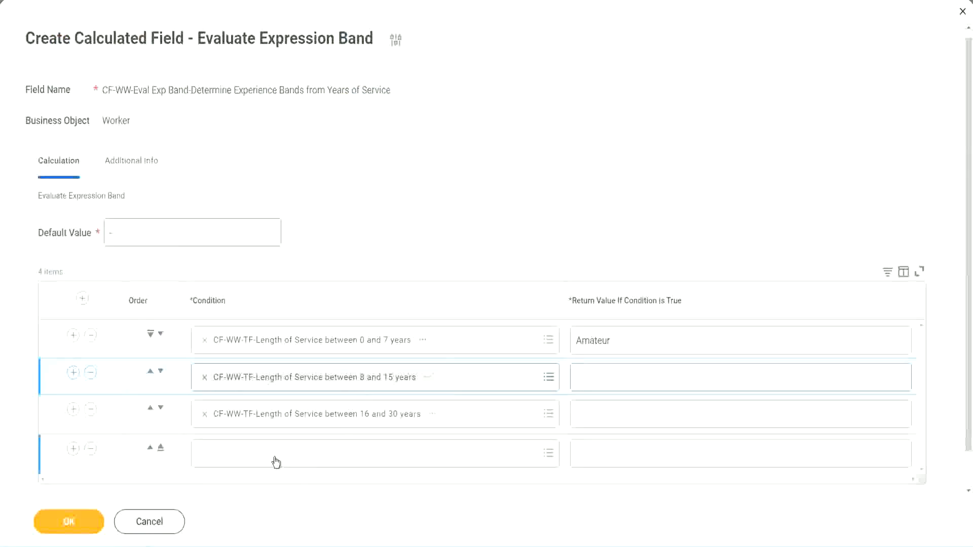
click(276, 463)
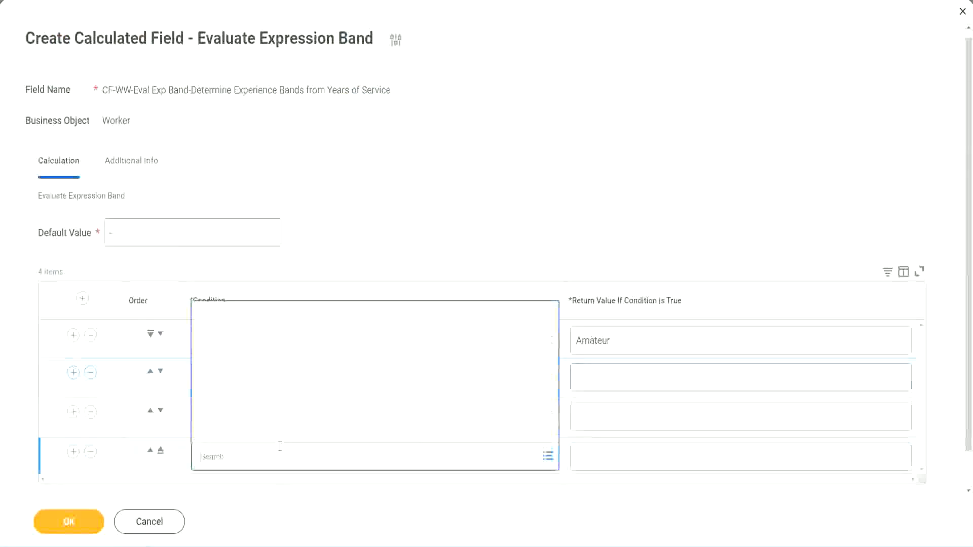
text(CF-WW-TF-Length of Service greater than 31 years)
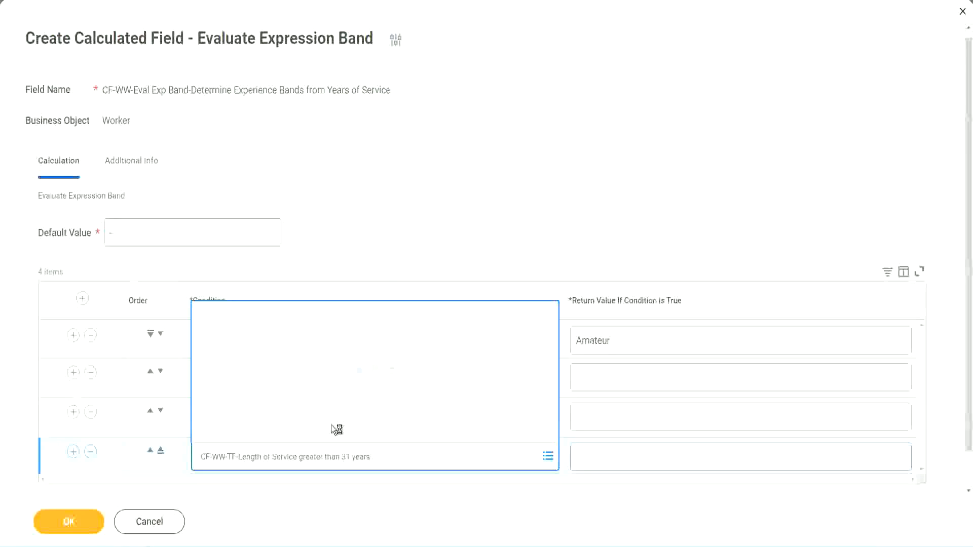
click(639, 456)
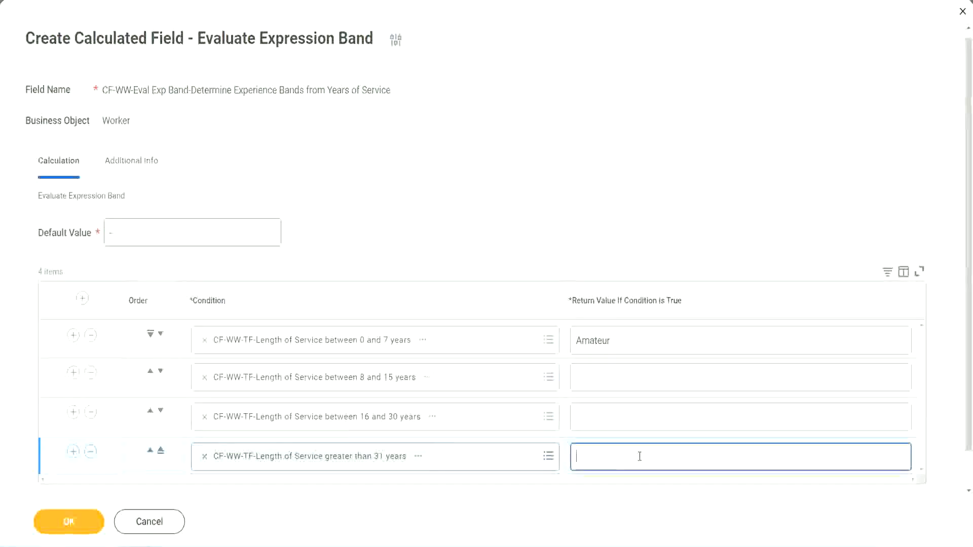
Enter the return values Experienced, Senior and Legend for the second, third and fourth conditions, and save the calculated field
text(Le)
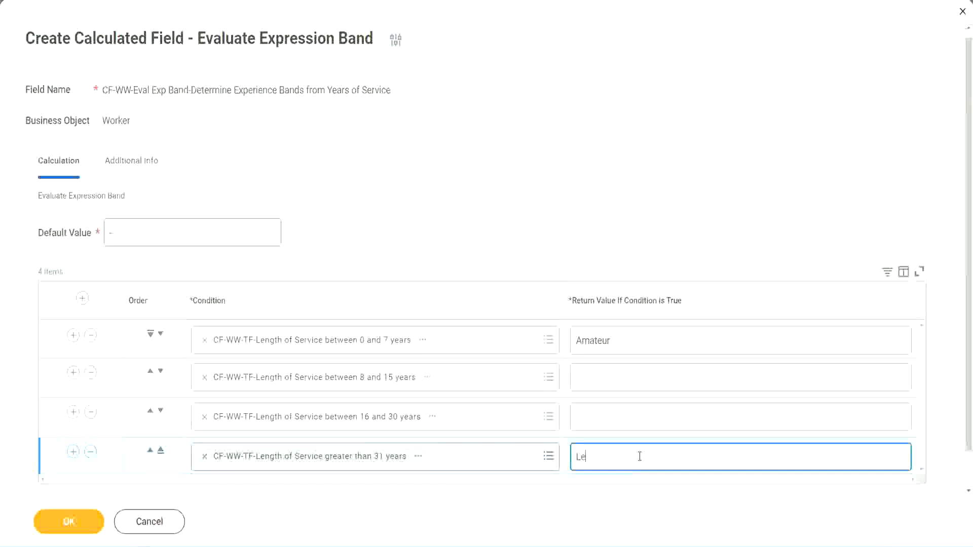
text(gend)
click(598, 415)
text(Senior)
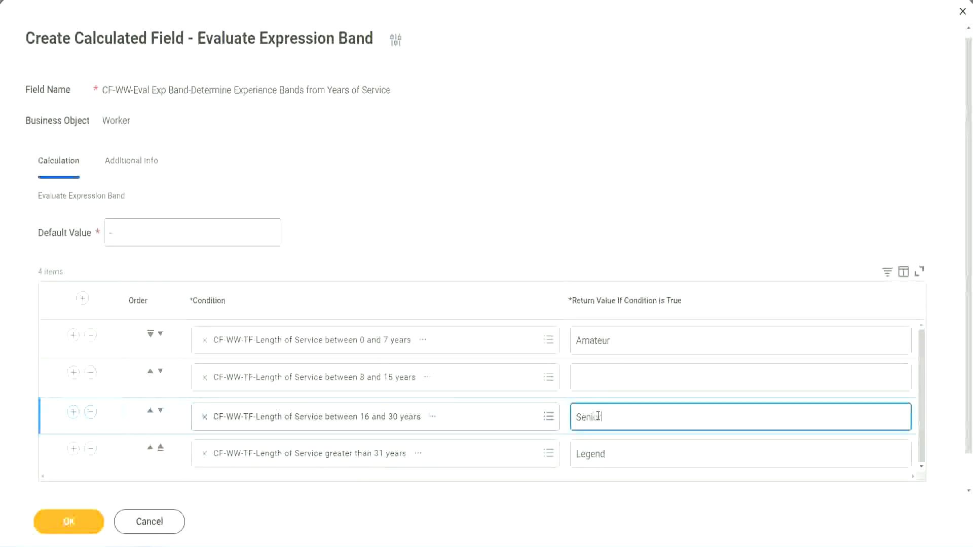
click(613, 378)
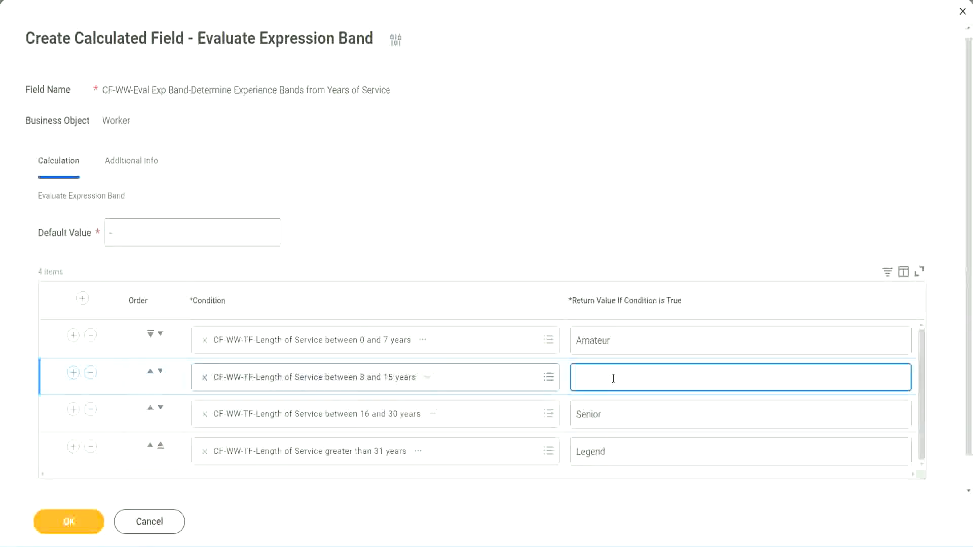
text(Experienced)
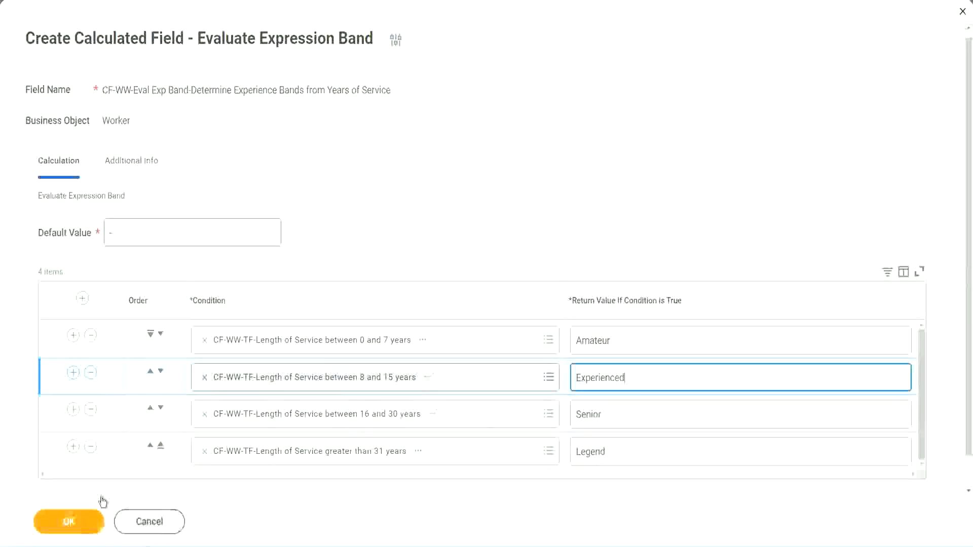
click(90, 517)
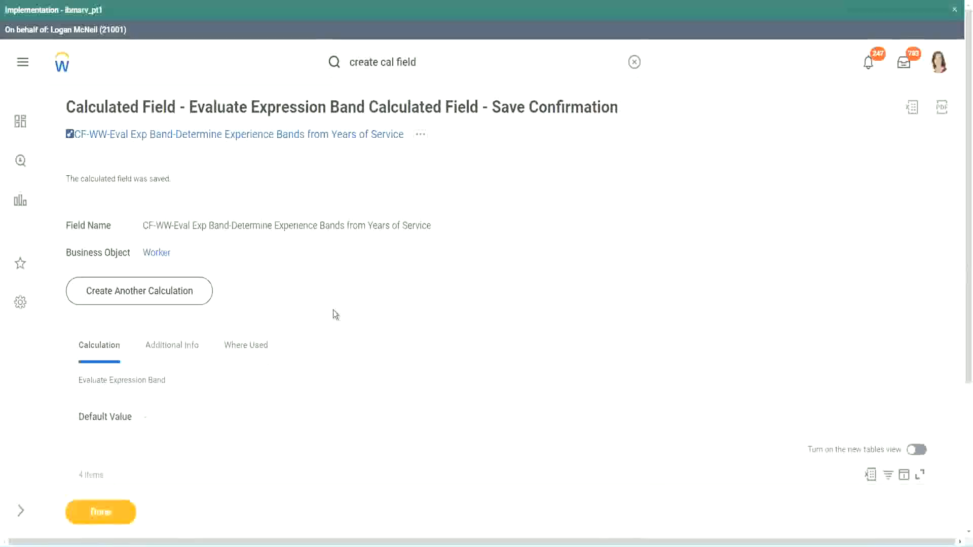
Review the saved calculated field's conditions and return values against the experience-band notes, and copy the calculated field's name
scroll(333, 309, down, 3)
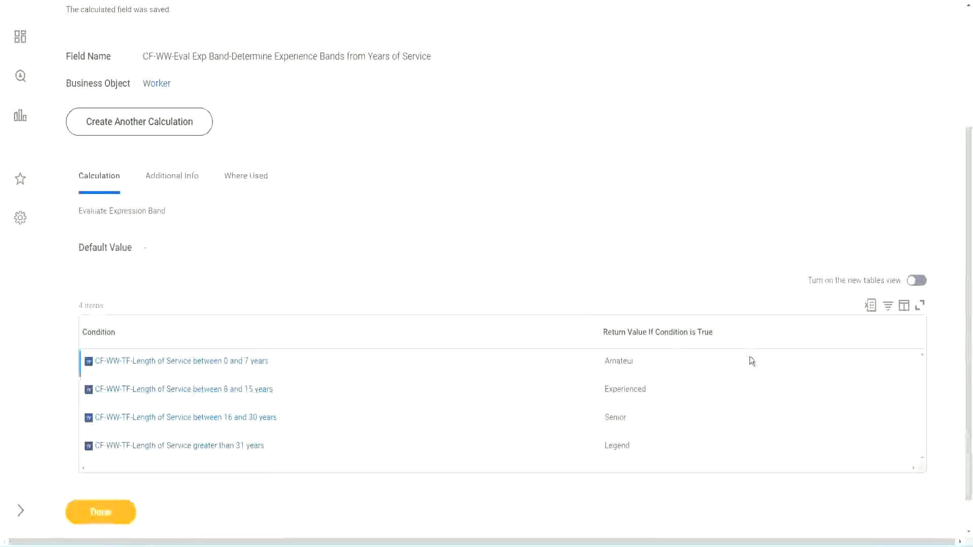
double_click(622, 359)
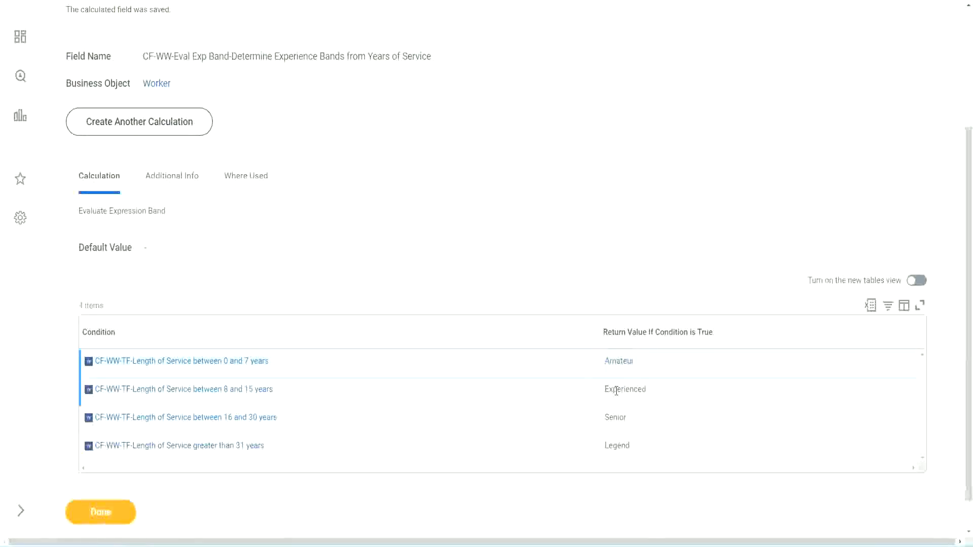
double_click(617, 389)
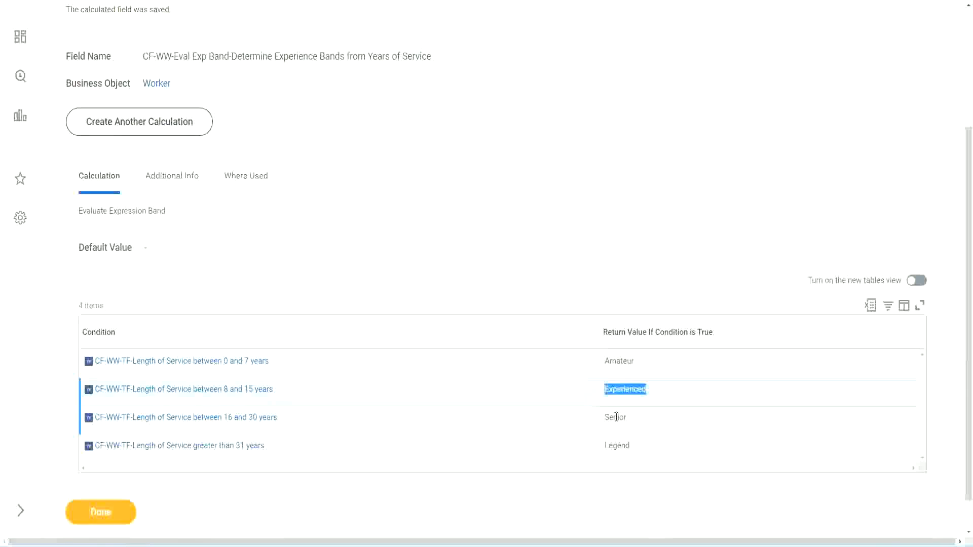
double_click(616, 417)
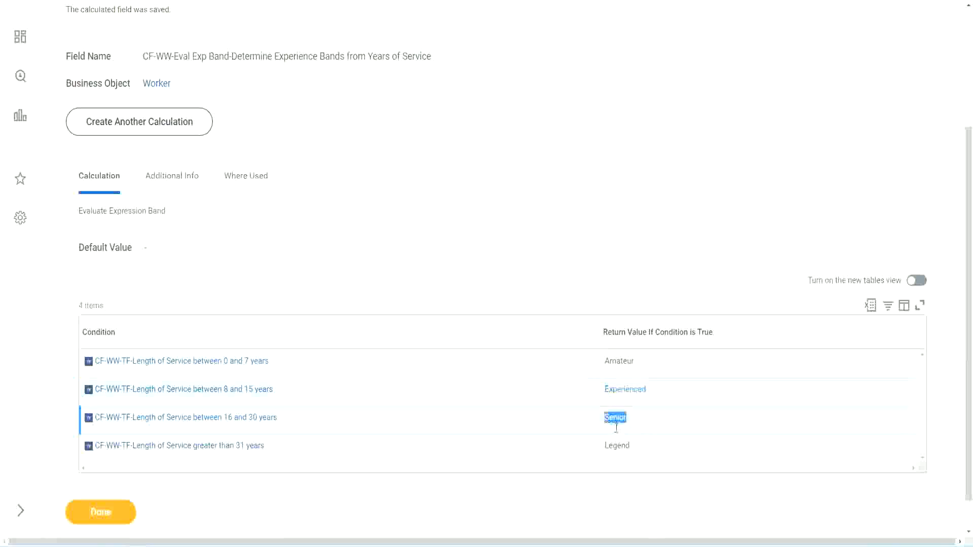
click(618, 436)
scroll(411, 162, up, 3)
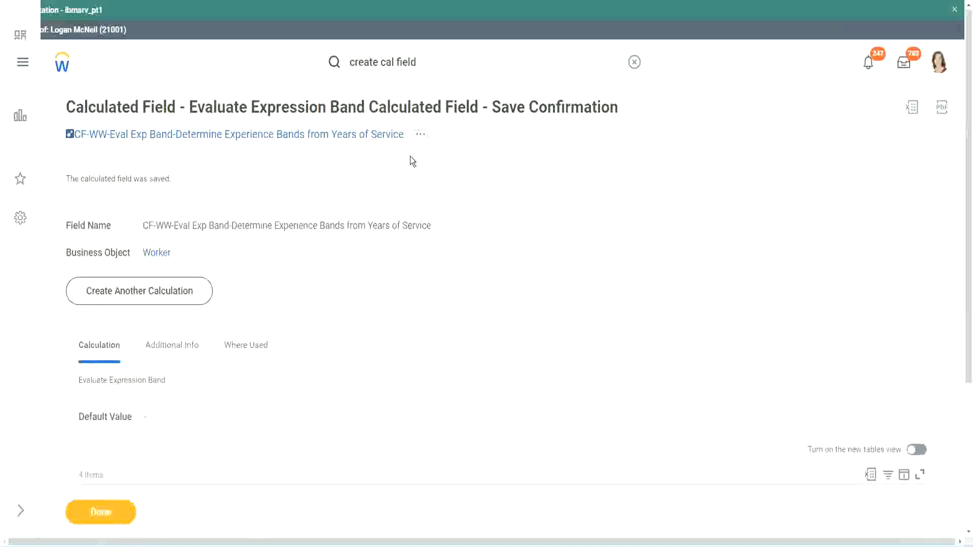
right_click(319, 139)
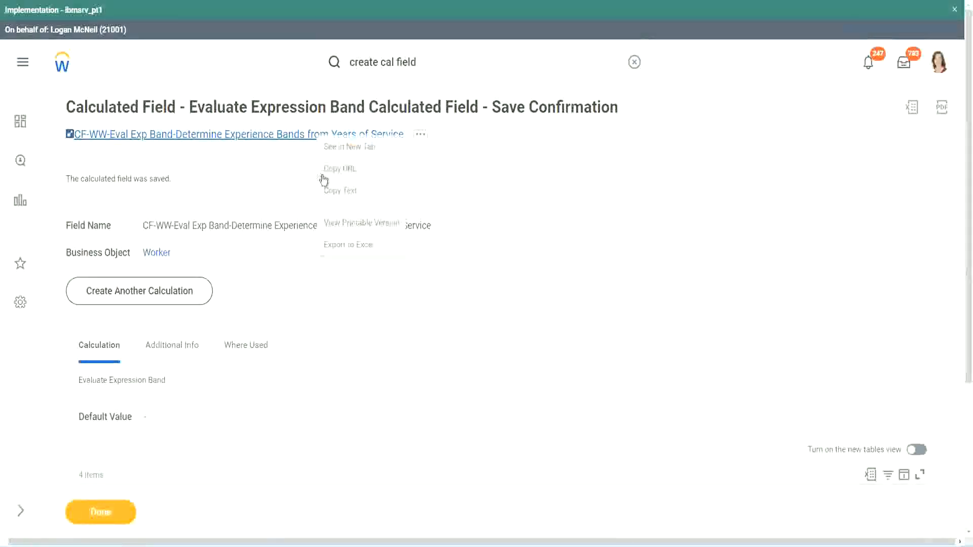
click(335, 191)
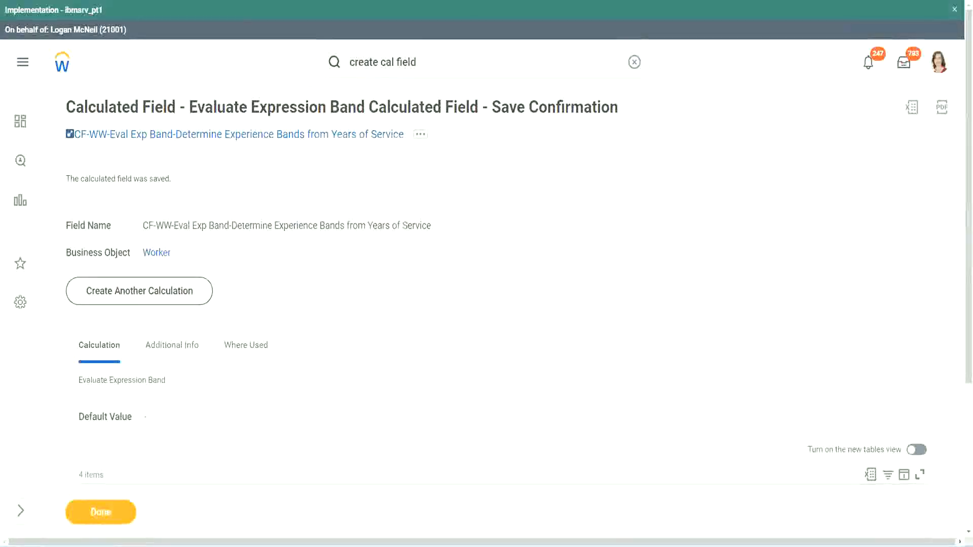
scroll(322, 393, down, 2)
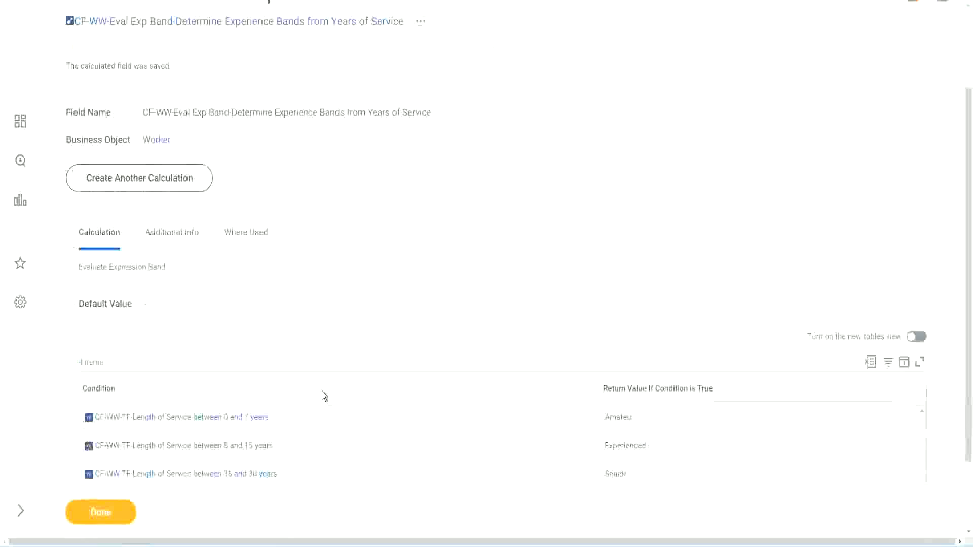
scroll(324, 396, down, 1)
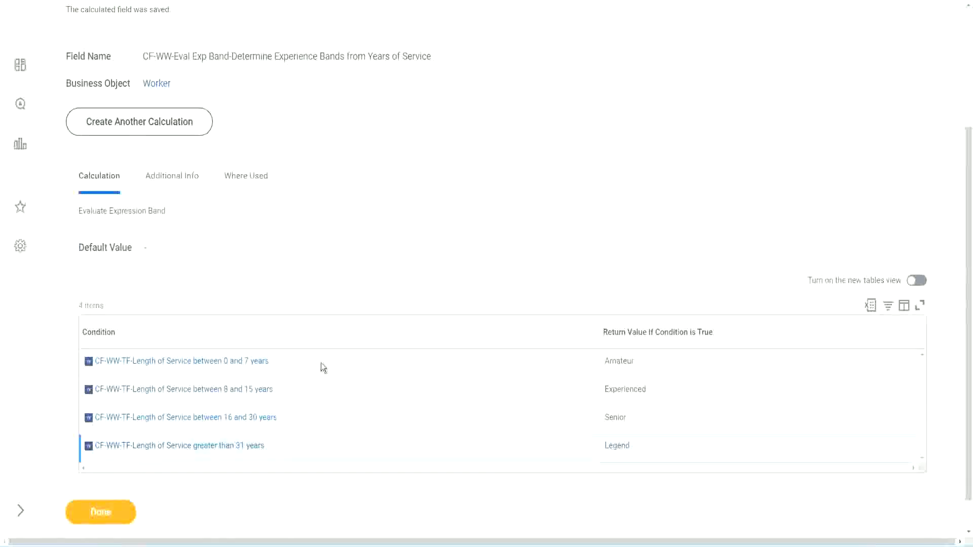
scroll(328, 361, down, 1)
scroll(340, 229, up, 2)
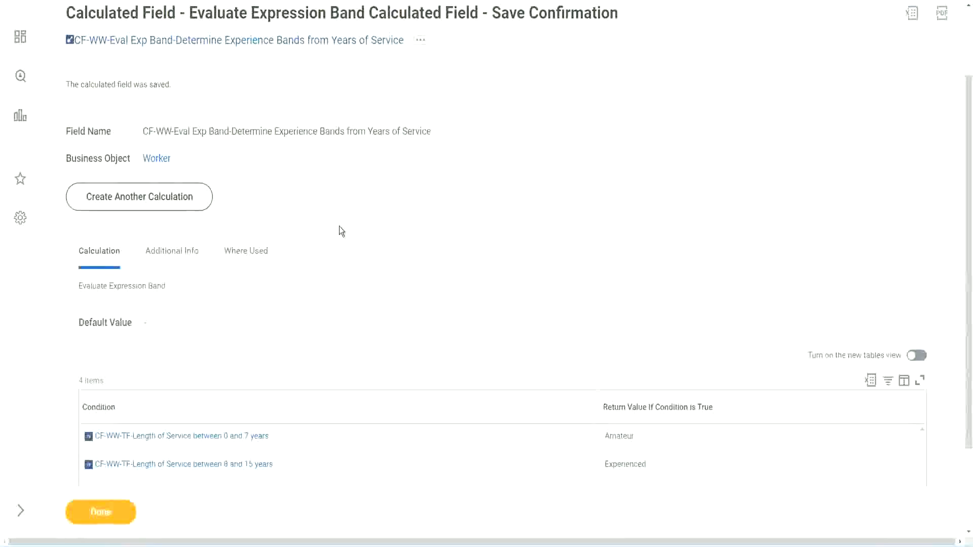
scroll(339, 226, down, 2)
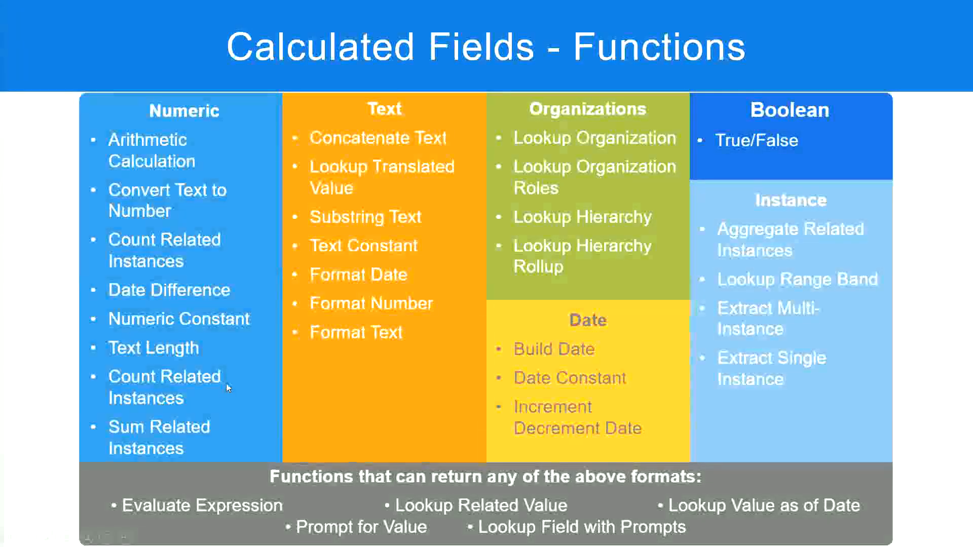
key(alt+Tab)
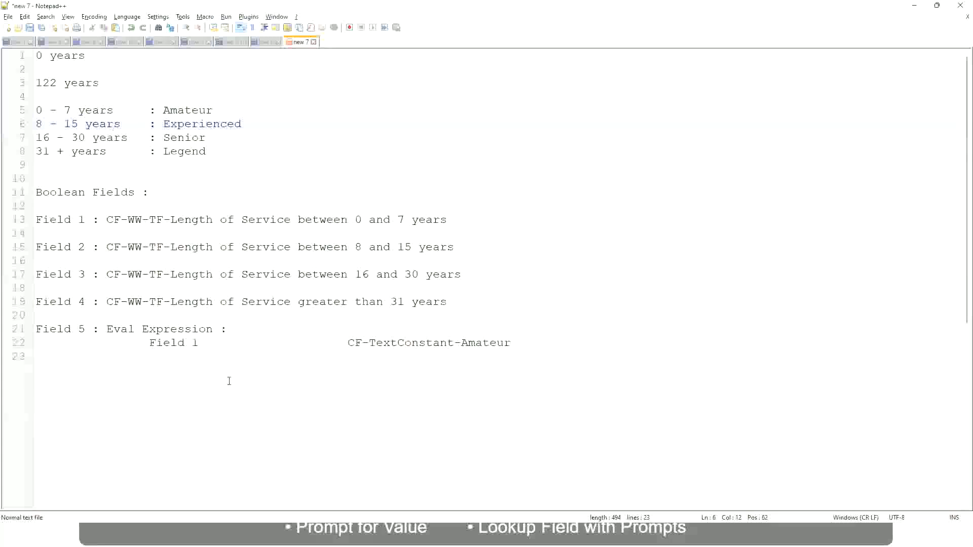
key(alt+Tab)
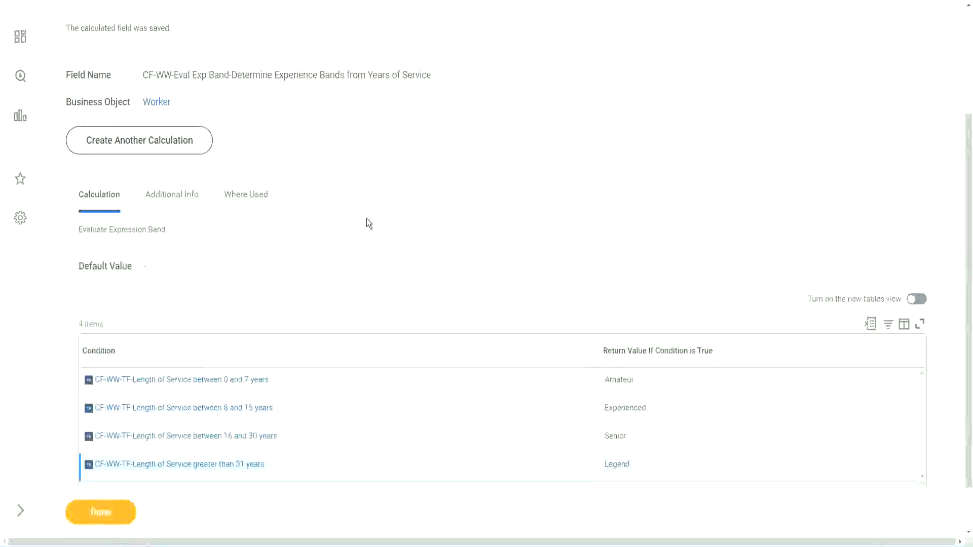
Close the calculated field's save confirmation and open the WW Employee Details custom report for editing
scroll(113, 511, down, 1)
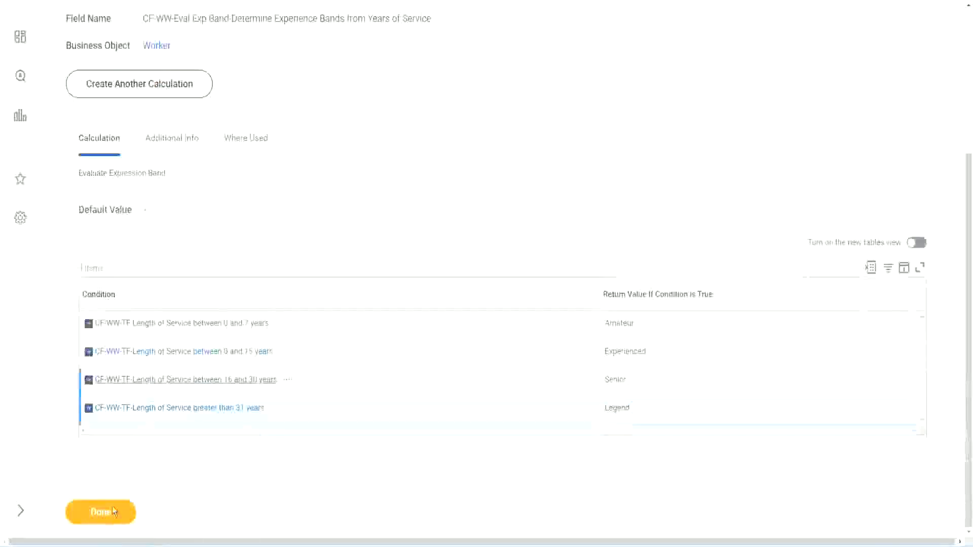
click(111, 508)
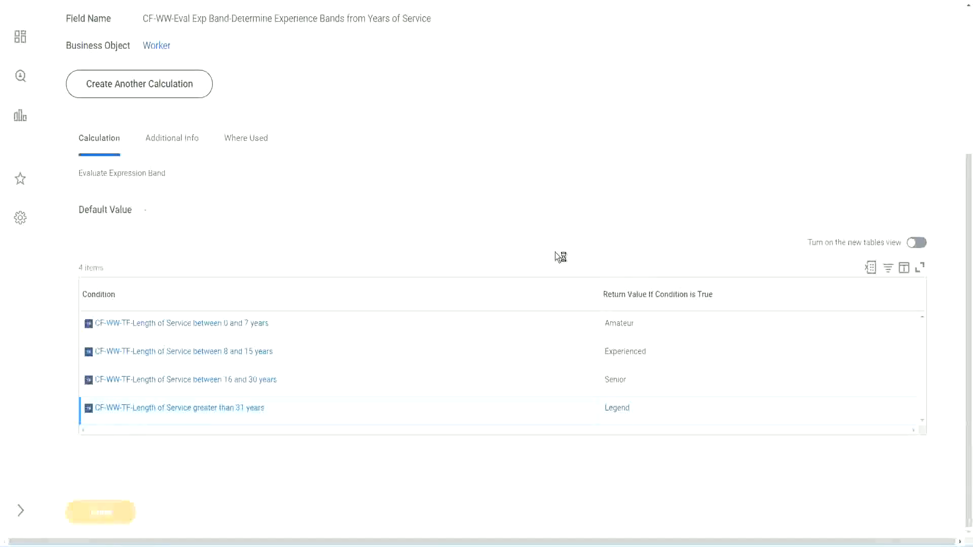
scroll(436, 227, down, 3)
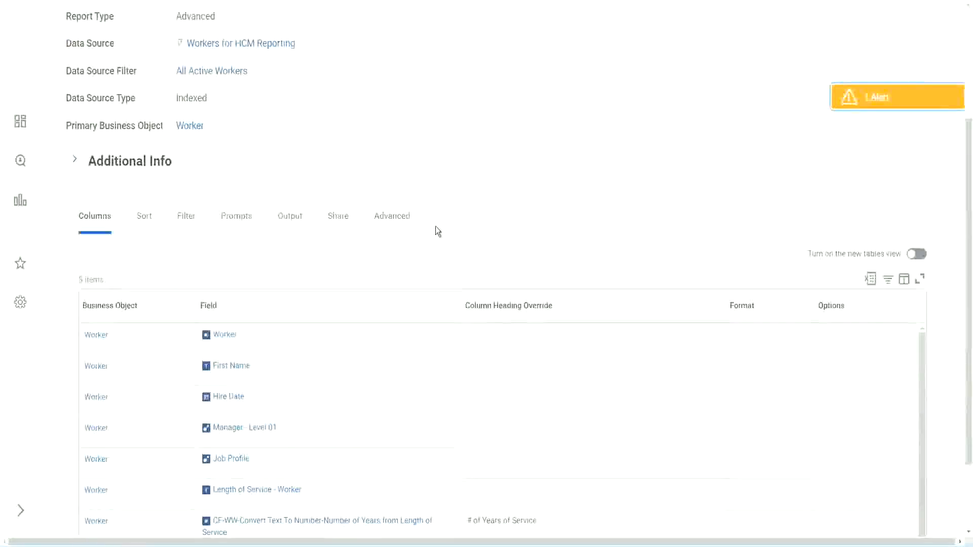
scroll(436, 226, up, 3)
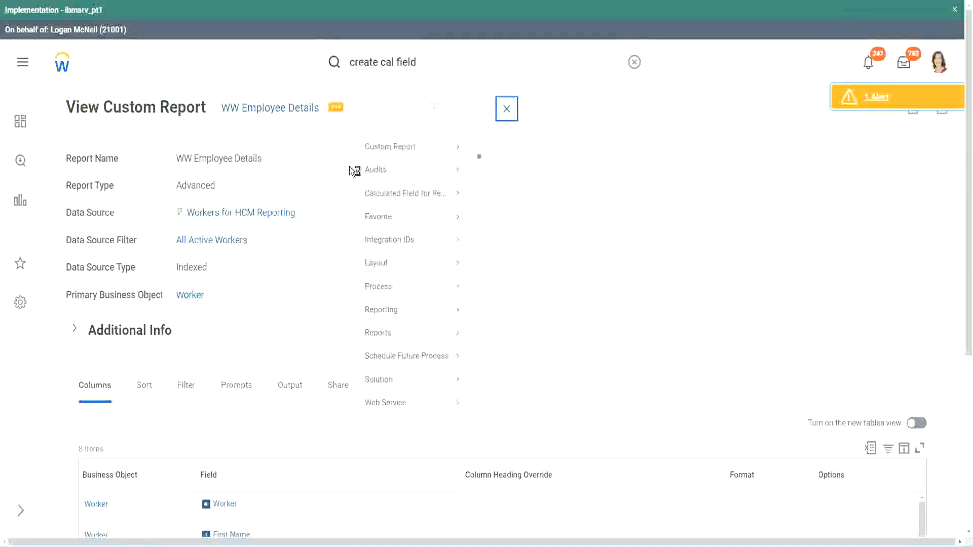
mouse_move(385, 163)
click(491, 165)
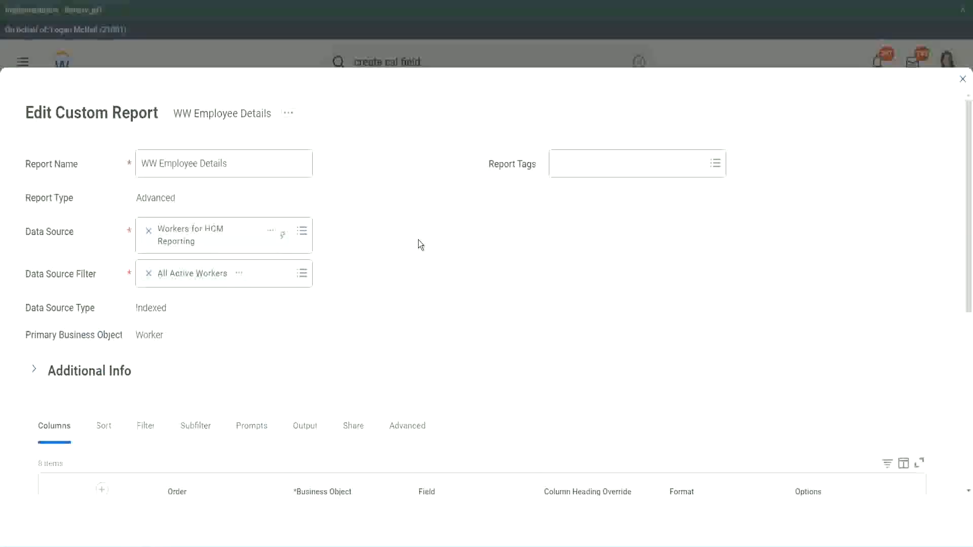
Add an empty Worker column row below the Experience Bands row in the report's columns
scroll(419, 243, down, 9)
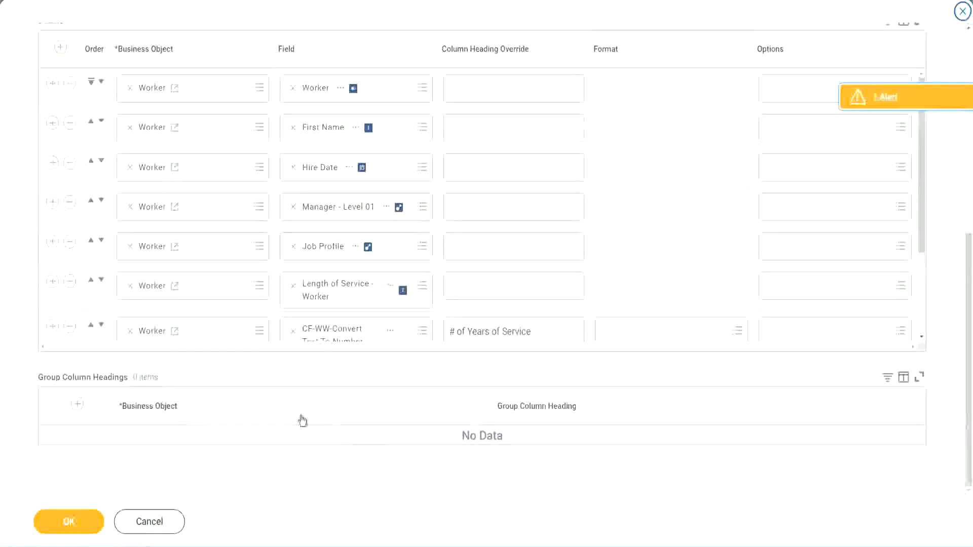
scroll(172, 278, down, 3)
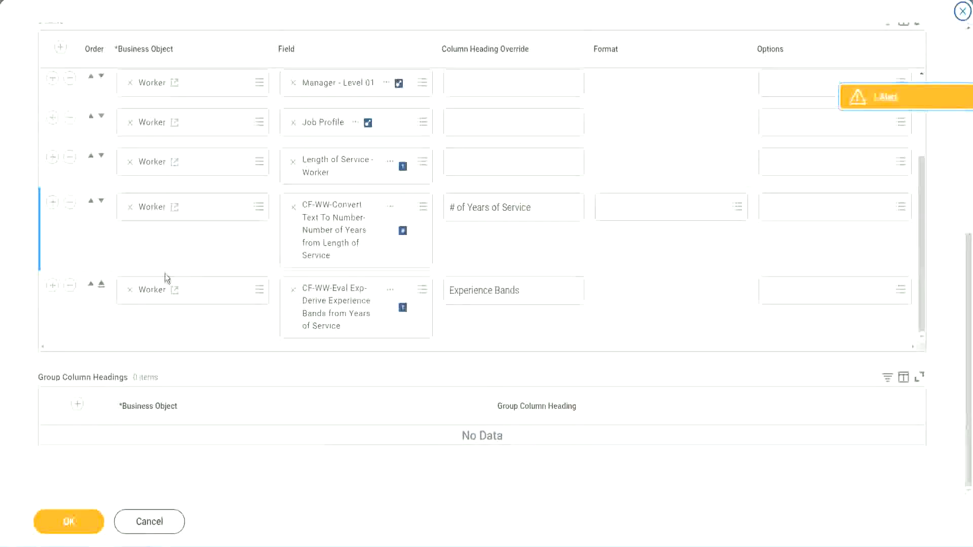
click(52, 285)
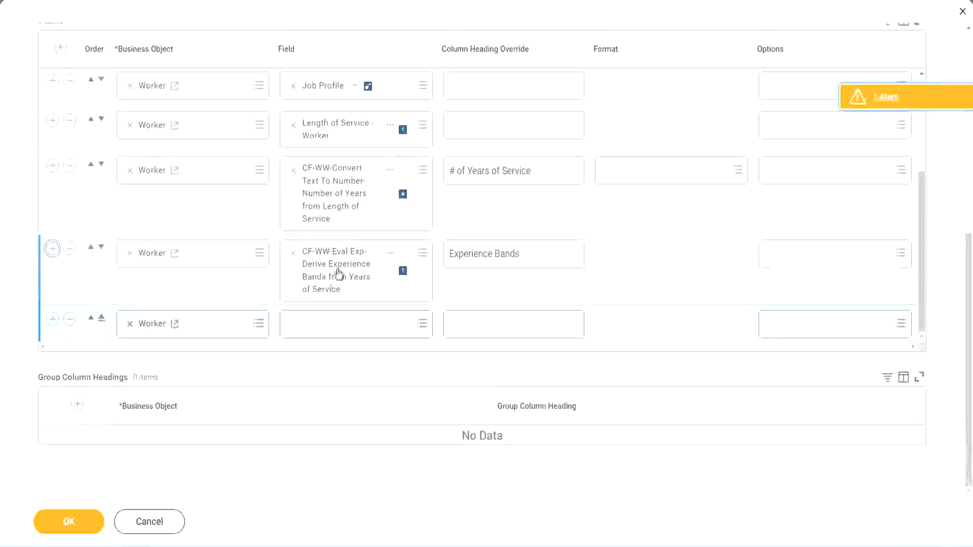
Copy the name of the field CF-WW-Eval Exp-Derive Experience Bands from Years of Service into the new row's field search
right_click(336, 273)
click(367, 326)
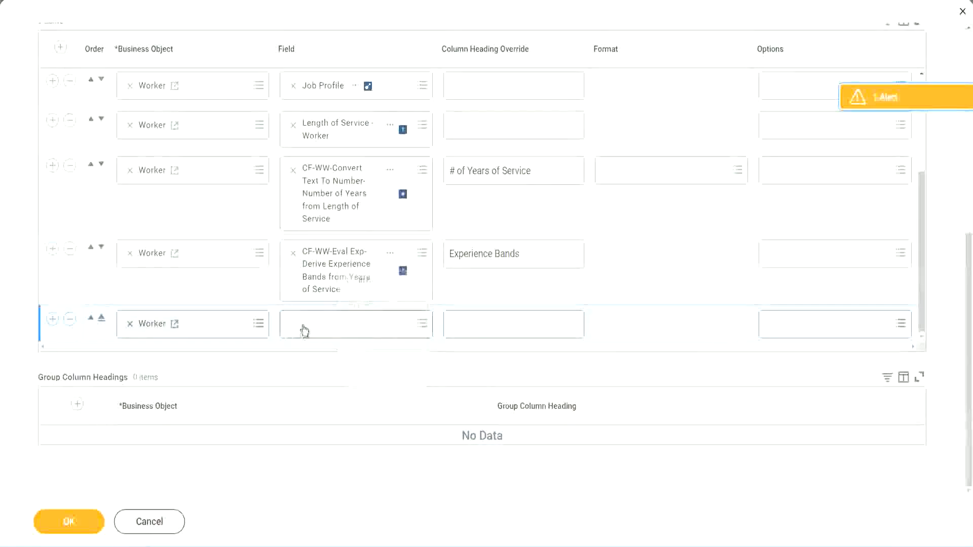
click(363, 330)
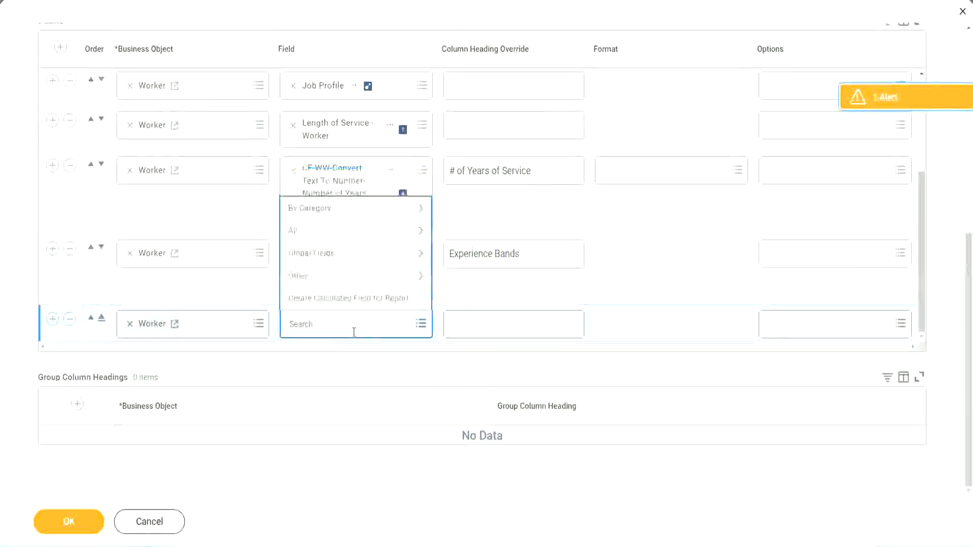
key(ctrl+v)
drag(356, 321, 251, 322)
click(345, 324)
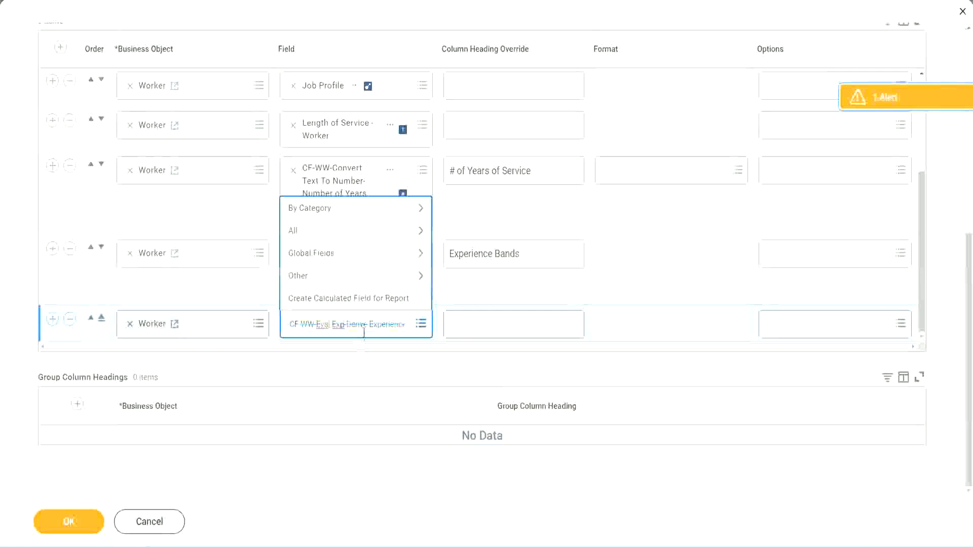
Change the search text to CF-WW-Eval Exp Band and choose CF-WW-Eval Exp Band-Determine Experience Bands from Years of Service as the new row's field
text(Band)
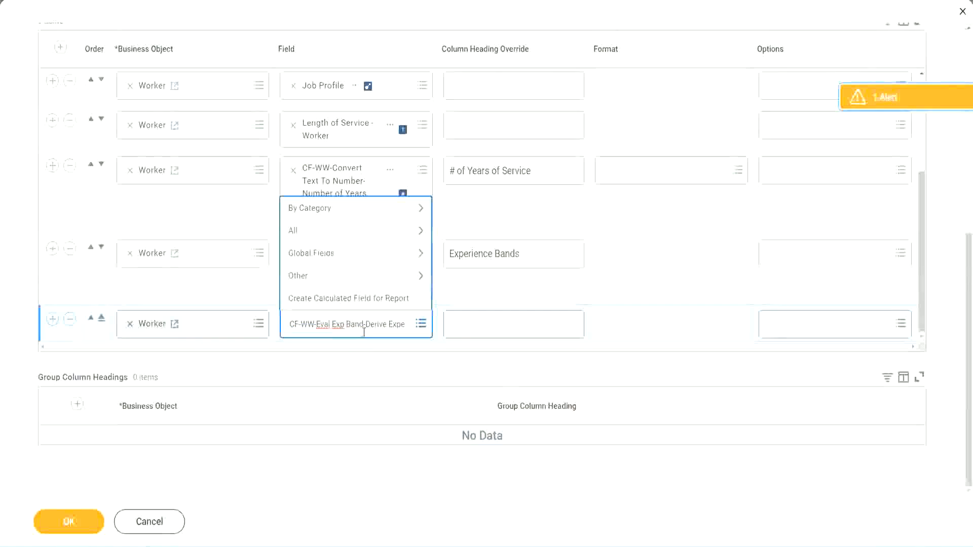
key(Delete)
key(Delete)
key(Delete)
key(Delete)
key(Delete)
key(Delete)
key(Delete)
key(Delete)
key(Delete)
key(Delete)
key(Delete)
key(Delete)
key(Delete)
key(Delete)
key(Delete)
key(Delete)
key(Delete)
key(Delete)
key(Delete)
key(Delete)
key(Delete)
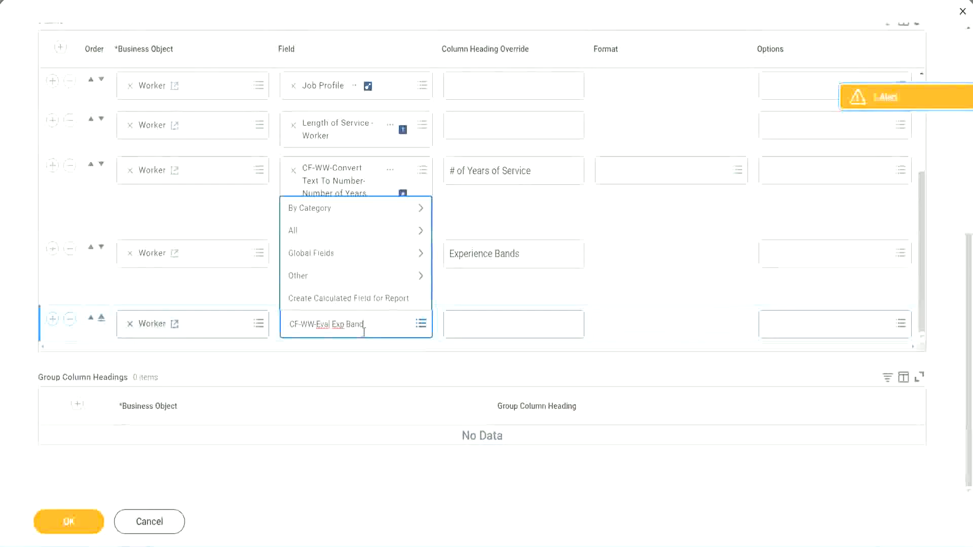
key(Return)
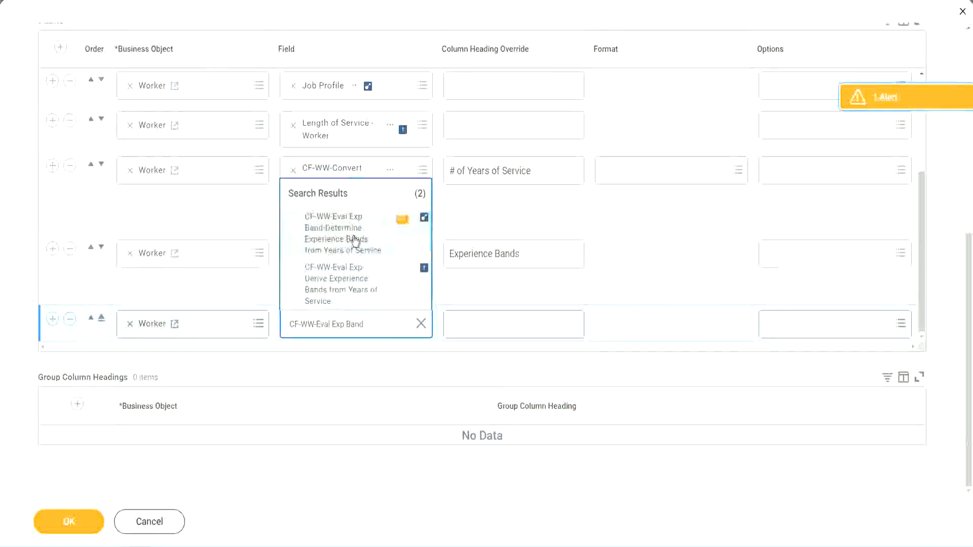
click(355, 239)
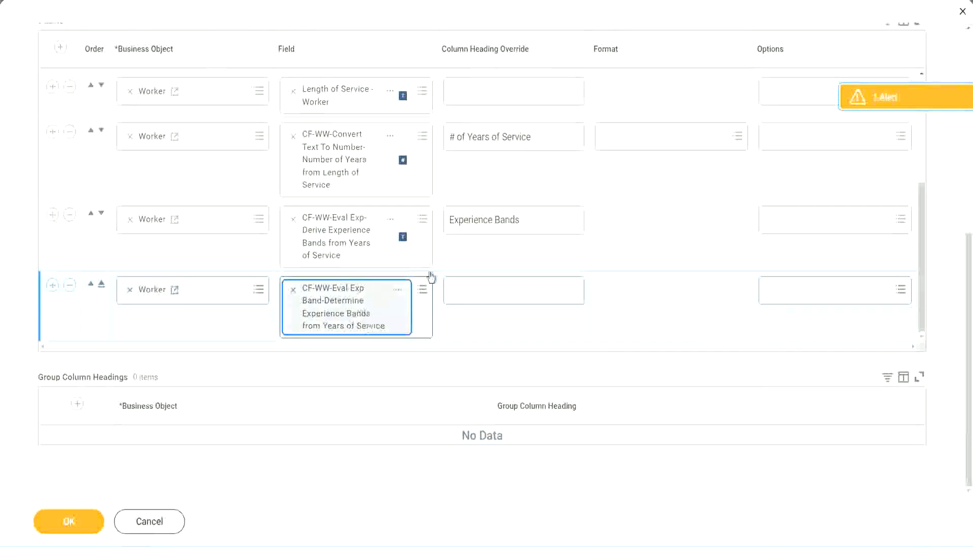
Set the new row's column heading override to Experience Bands (Eval Exp Bands), reusing the heading text from the row above
triple_click(535, 221)
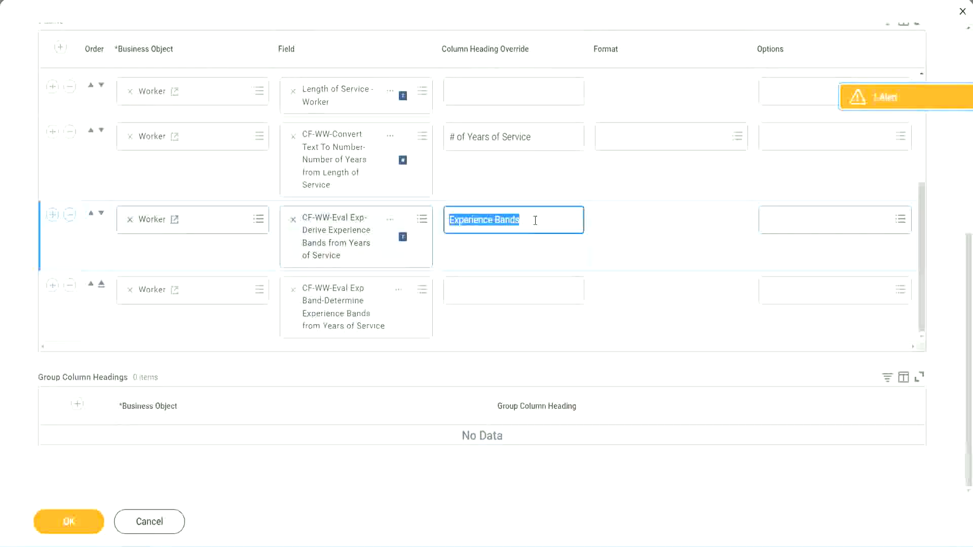
click(472, 289)
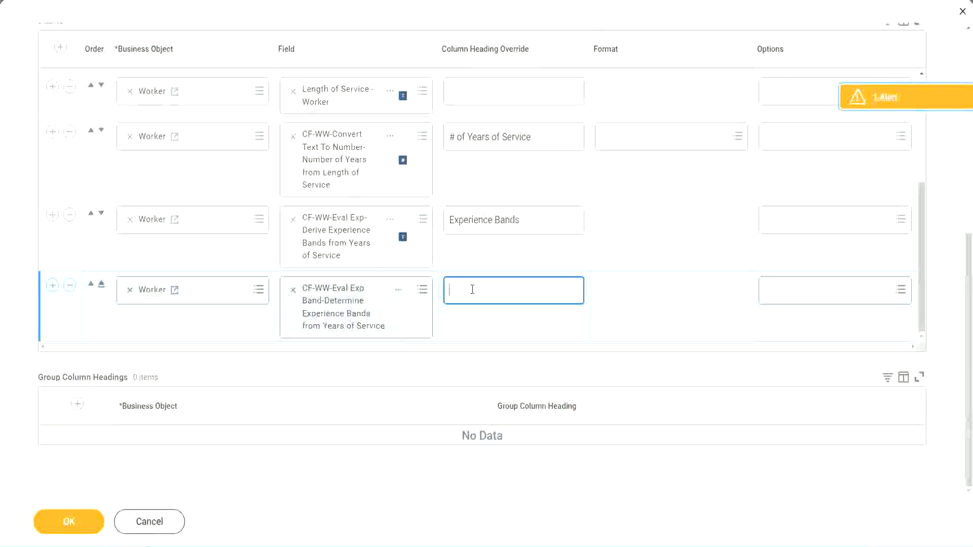
key(ctrl+v)
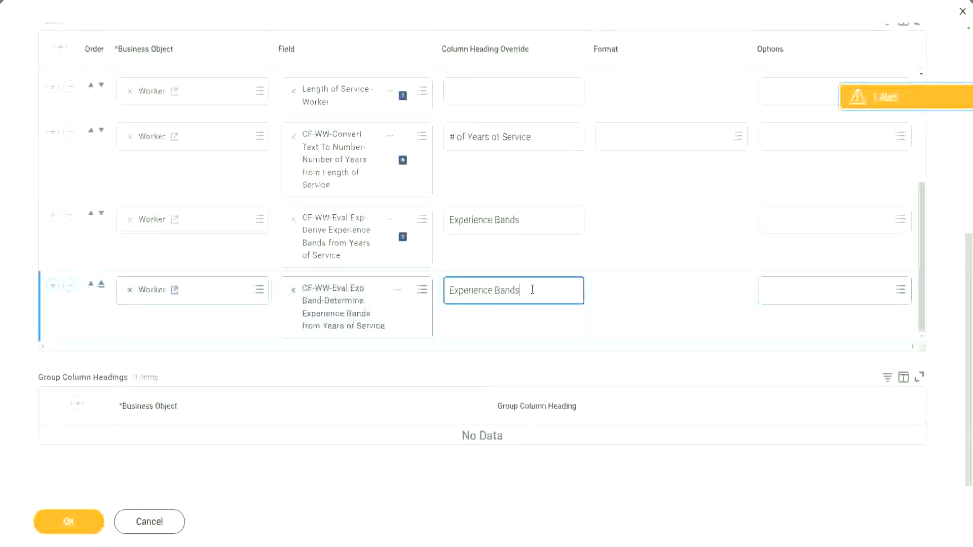
text(()
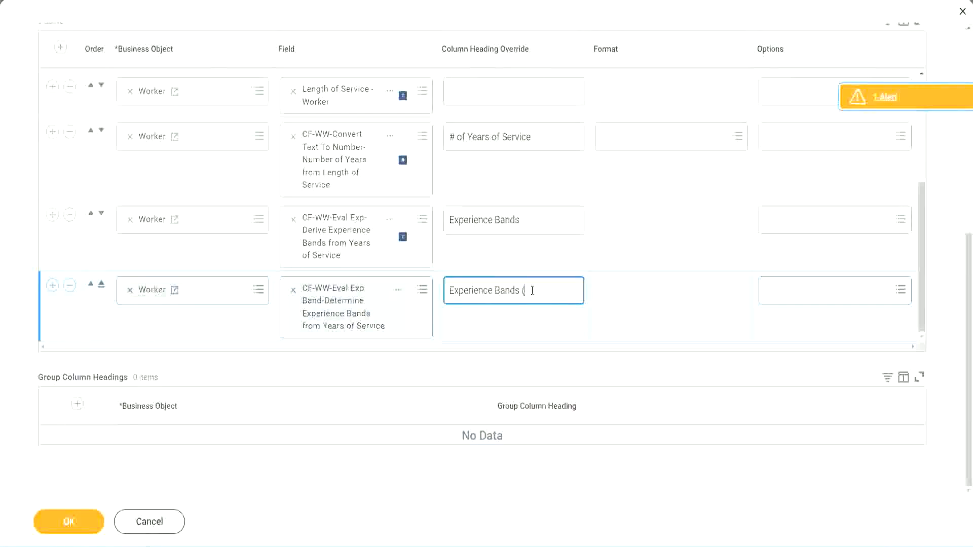
text(Eval Exp Bands))
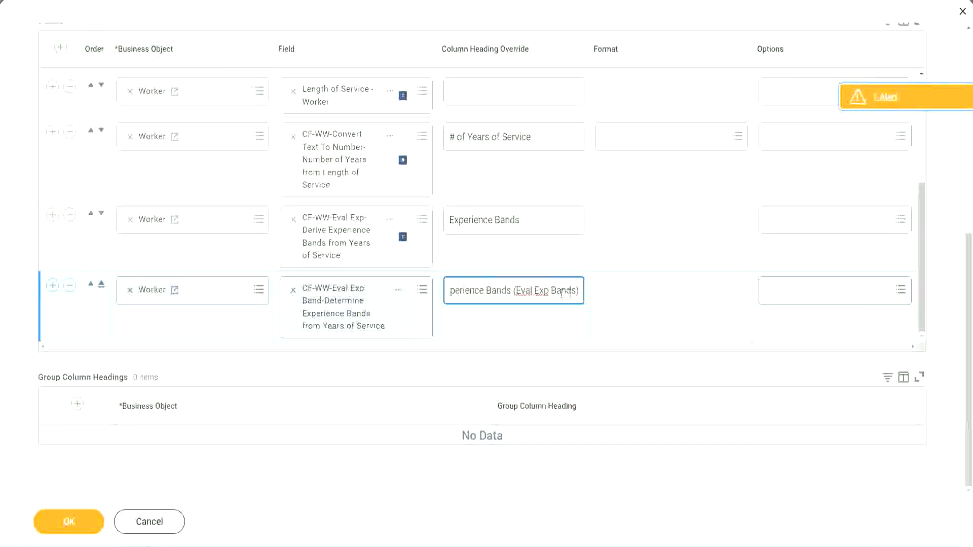
double_click(542, 291)
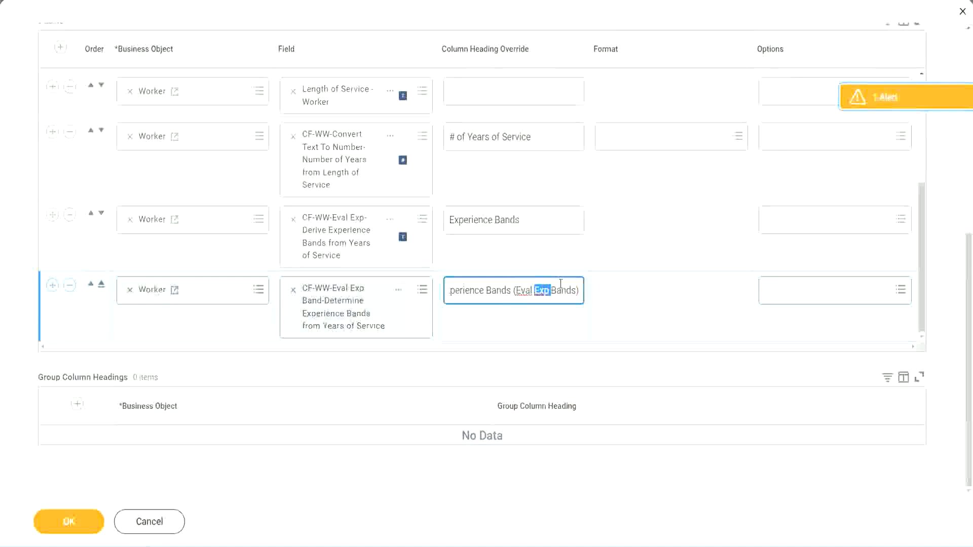
click(560, 284)
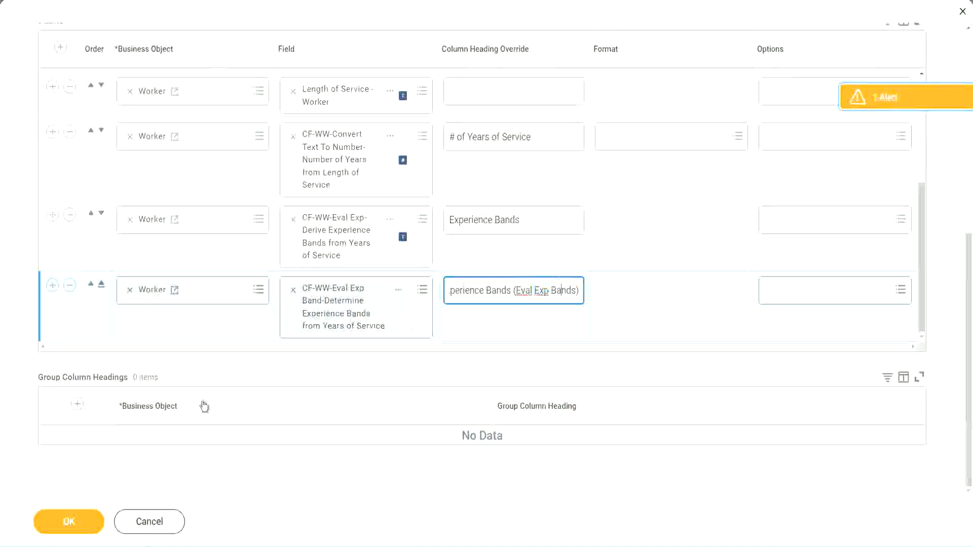
Save the edited WW Employee Details report definition and run the report
click(71, 523)
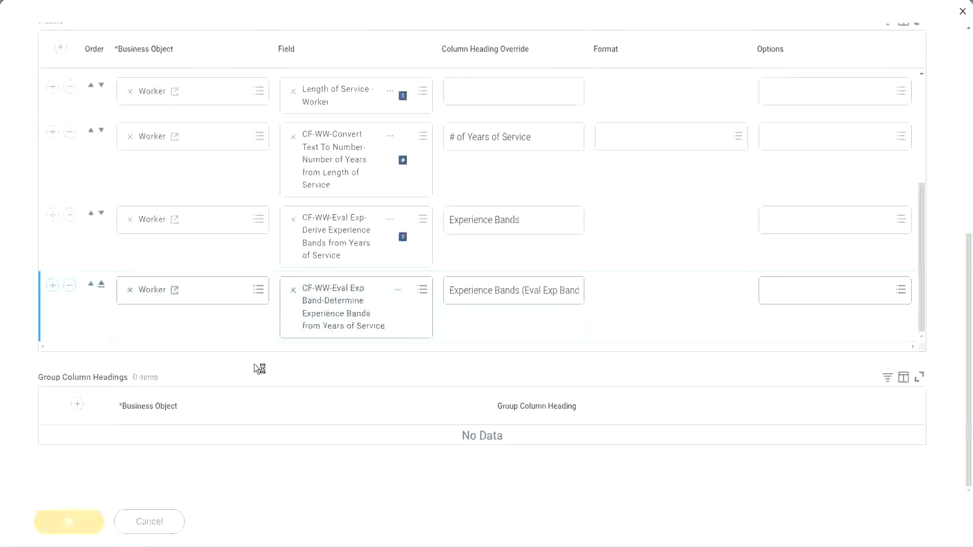
click(104, 513)
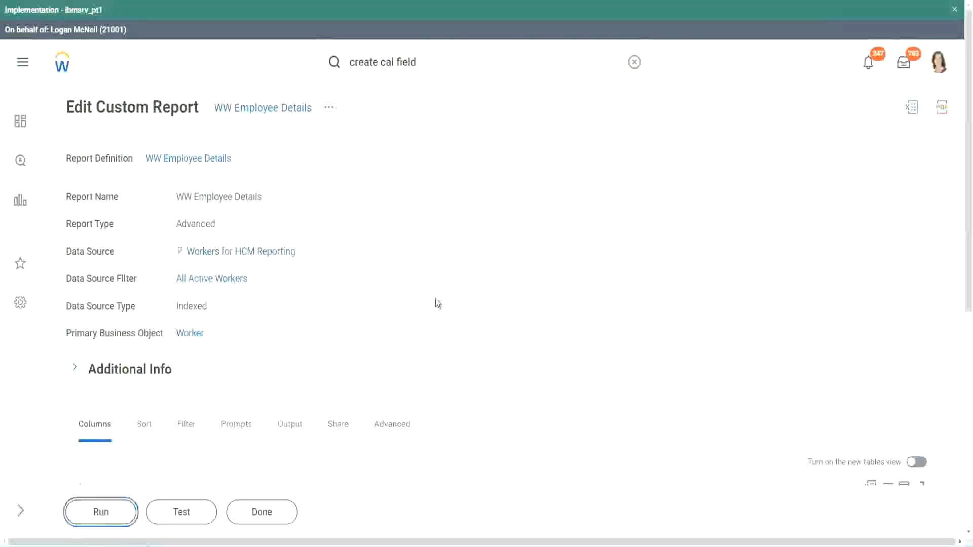